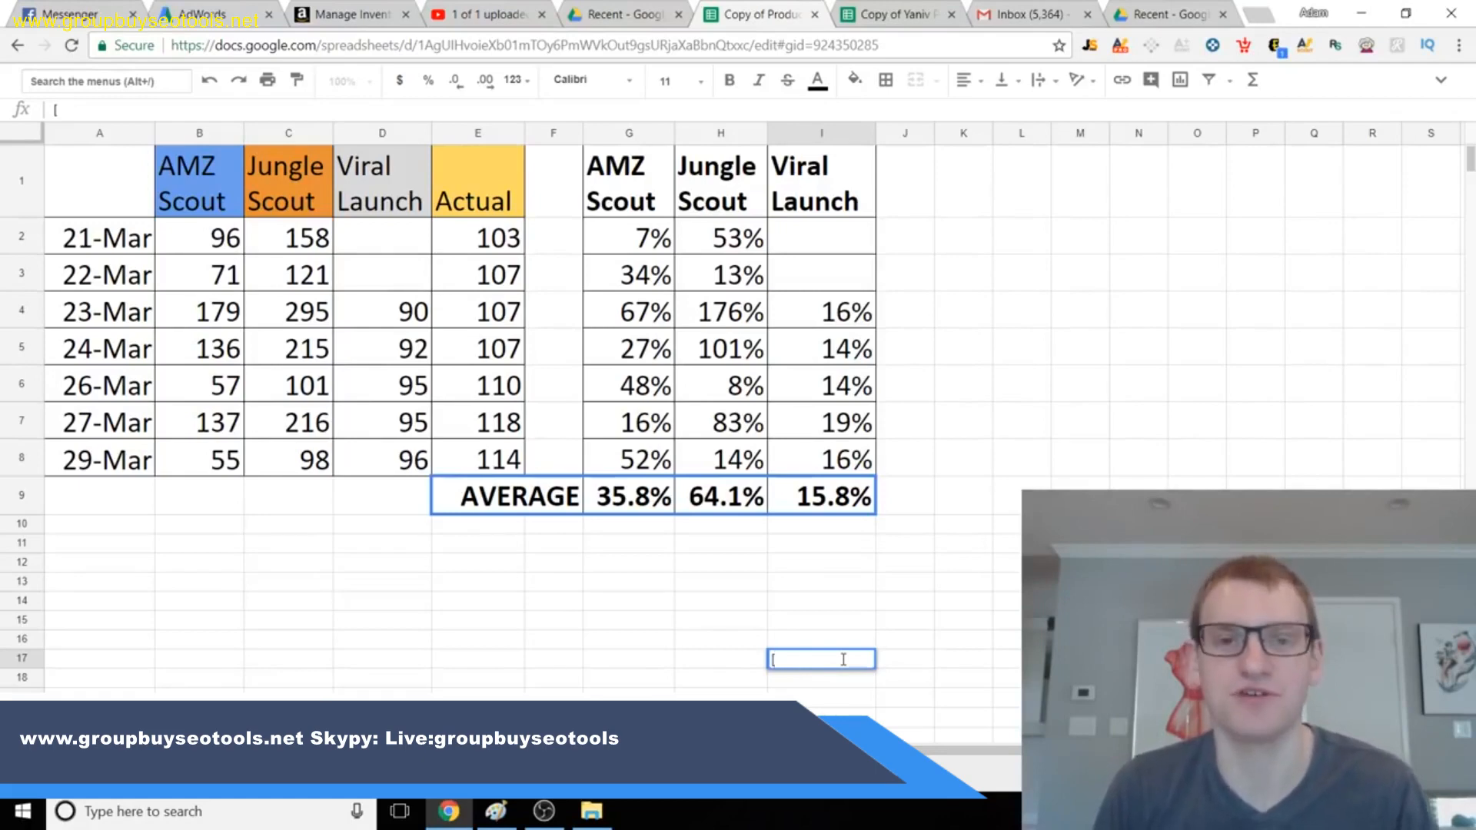
Step: Discard the stray cell entry and compare the 21-Mar estimates of AMZ Scout, Jungle Scout and Viral Launch with the actual figure
key(Escape)
click(793, 621)
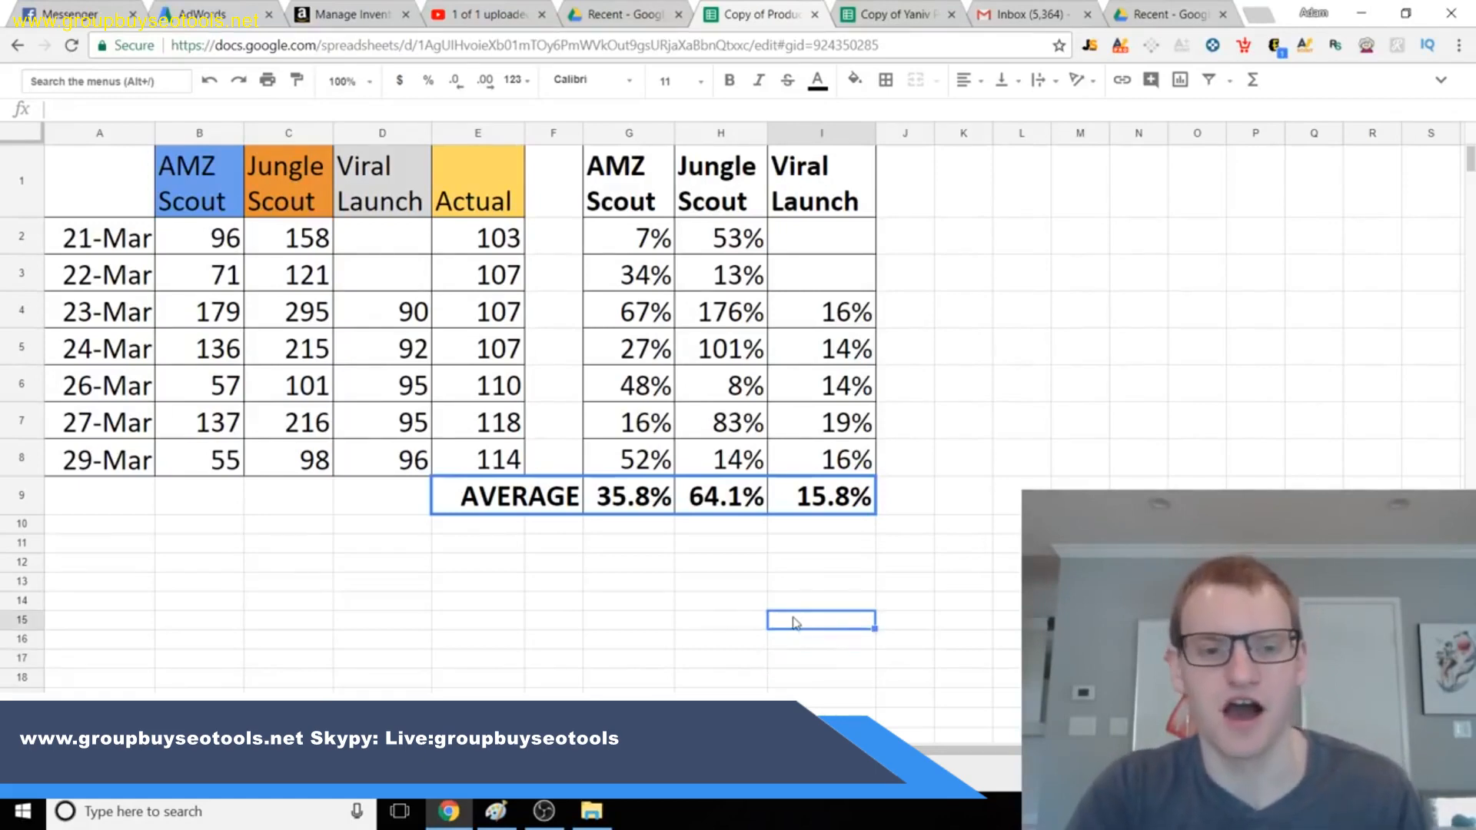
click(450, 242)
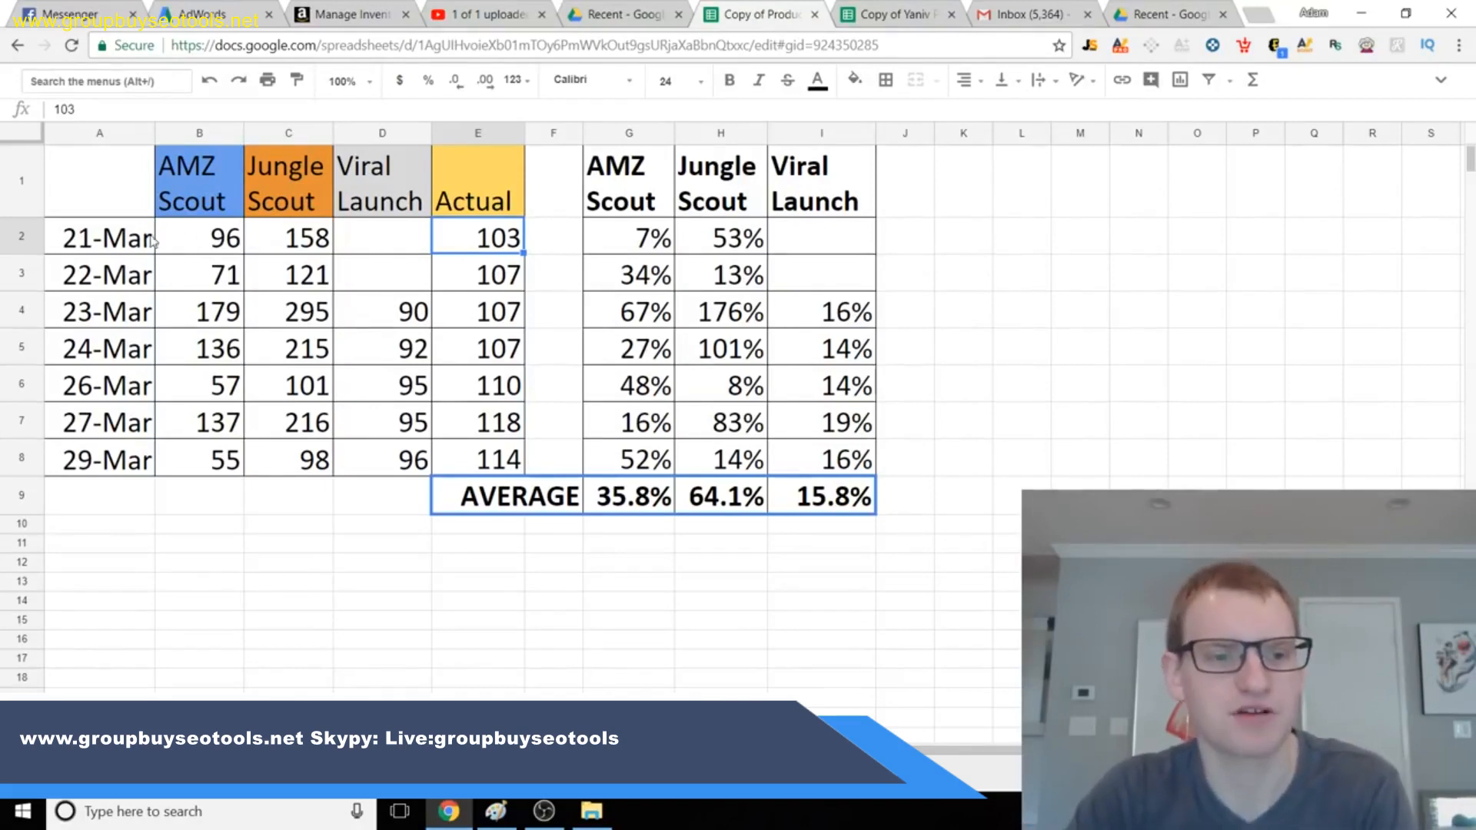
click(116, 243)
click(206, 241)
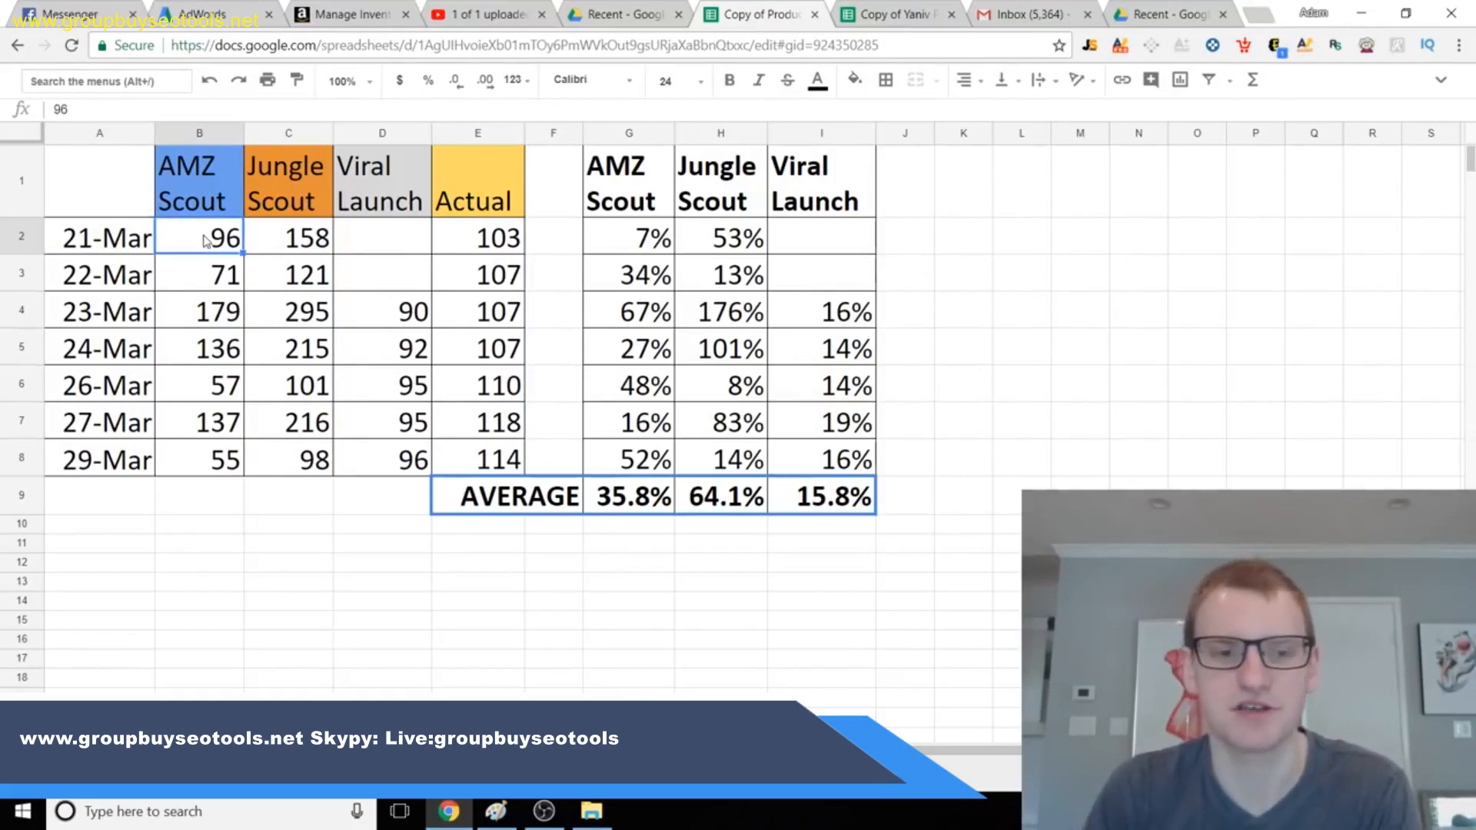
key(Right)
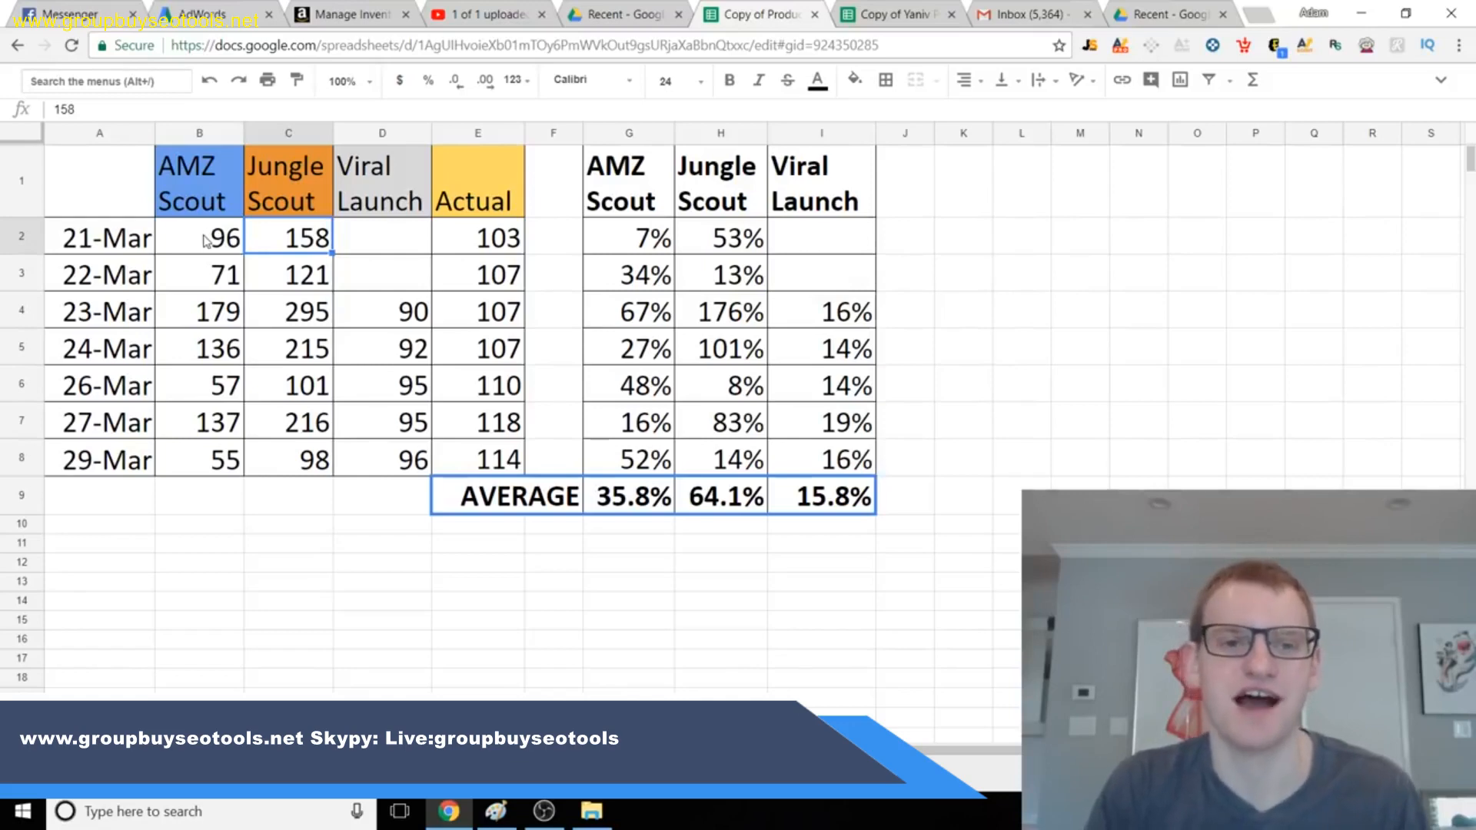
key(Right)
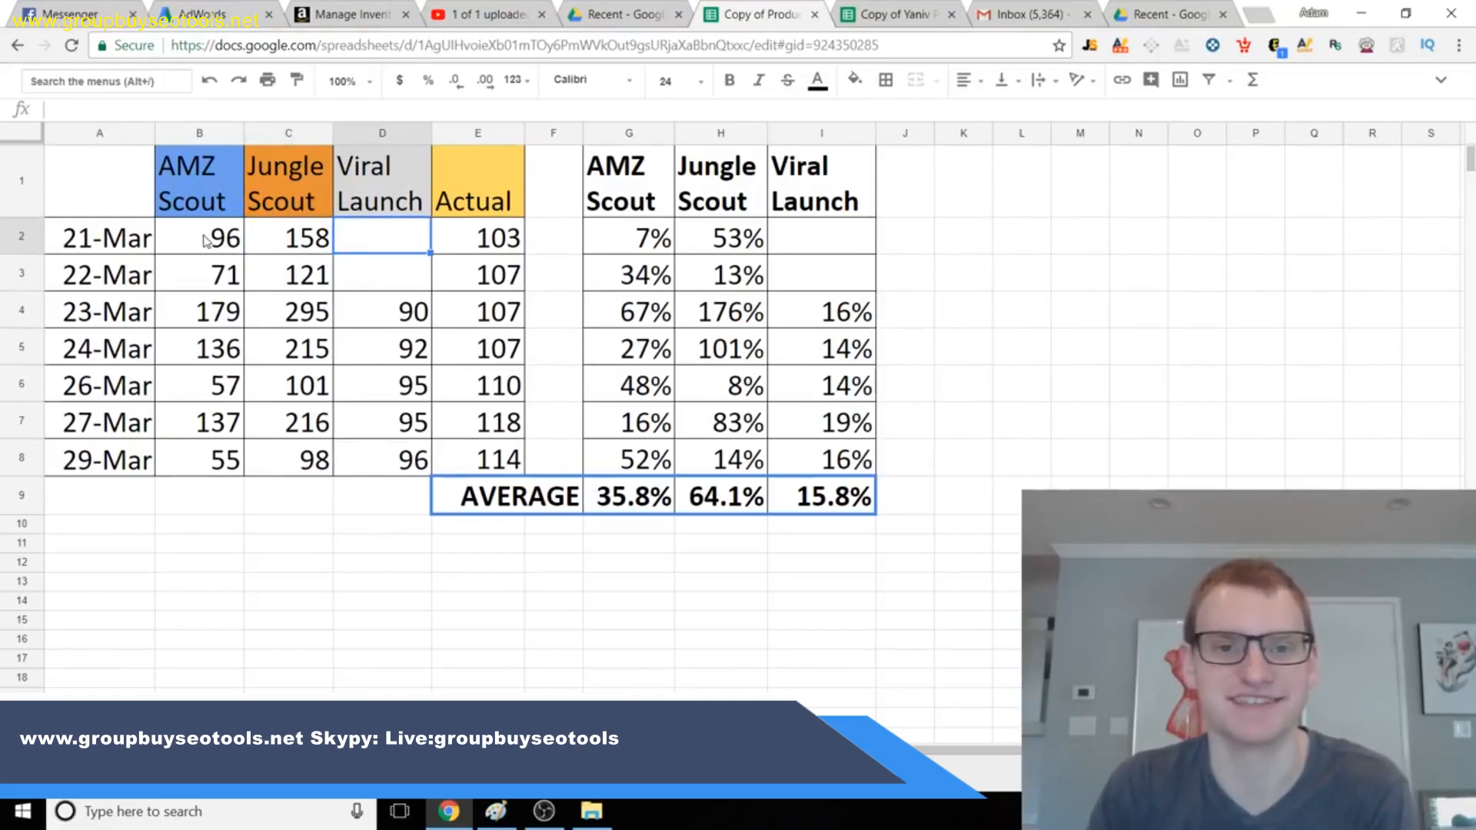
key(Right)
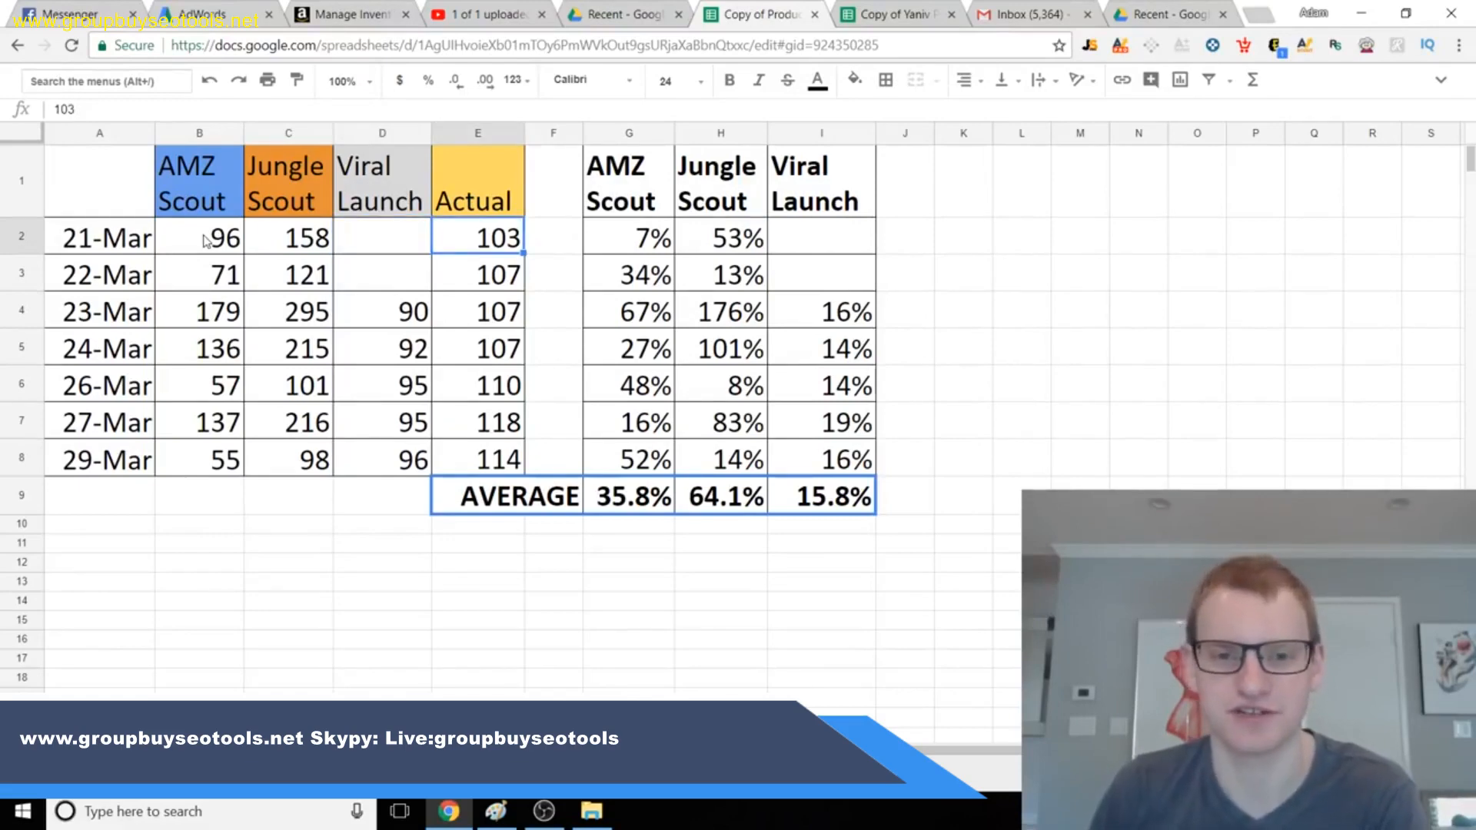
Step: Examine the average percentage errors of AMZ Scout, Jungle Scout and Viral Launch in the AVERAGE row
click(541, 602)
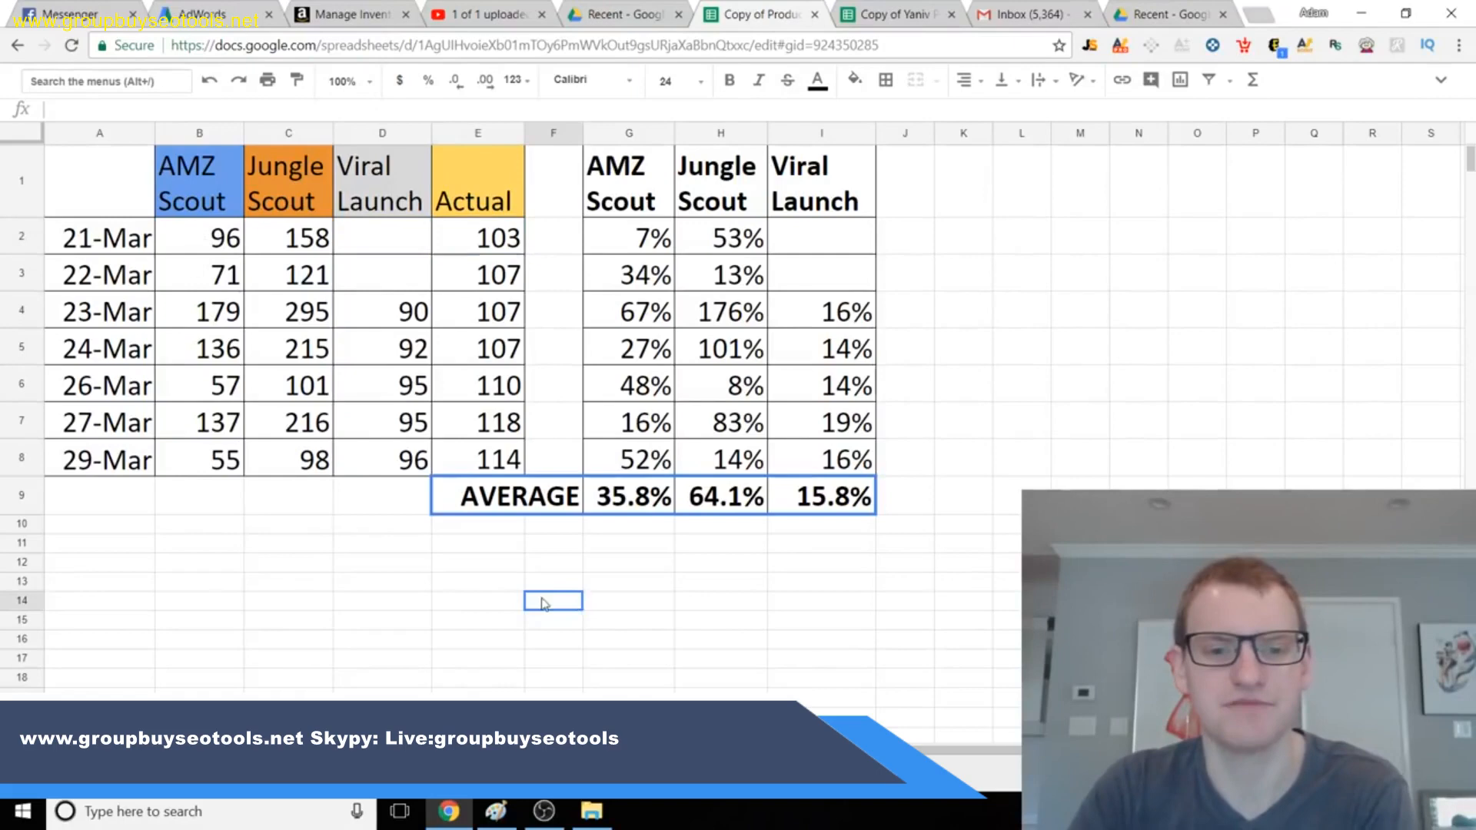
click(560, 548)
click(552, 504)
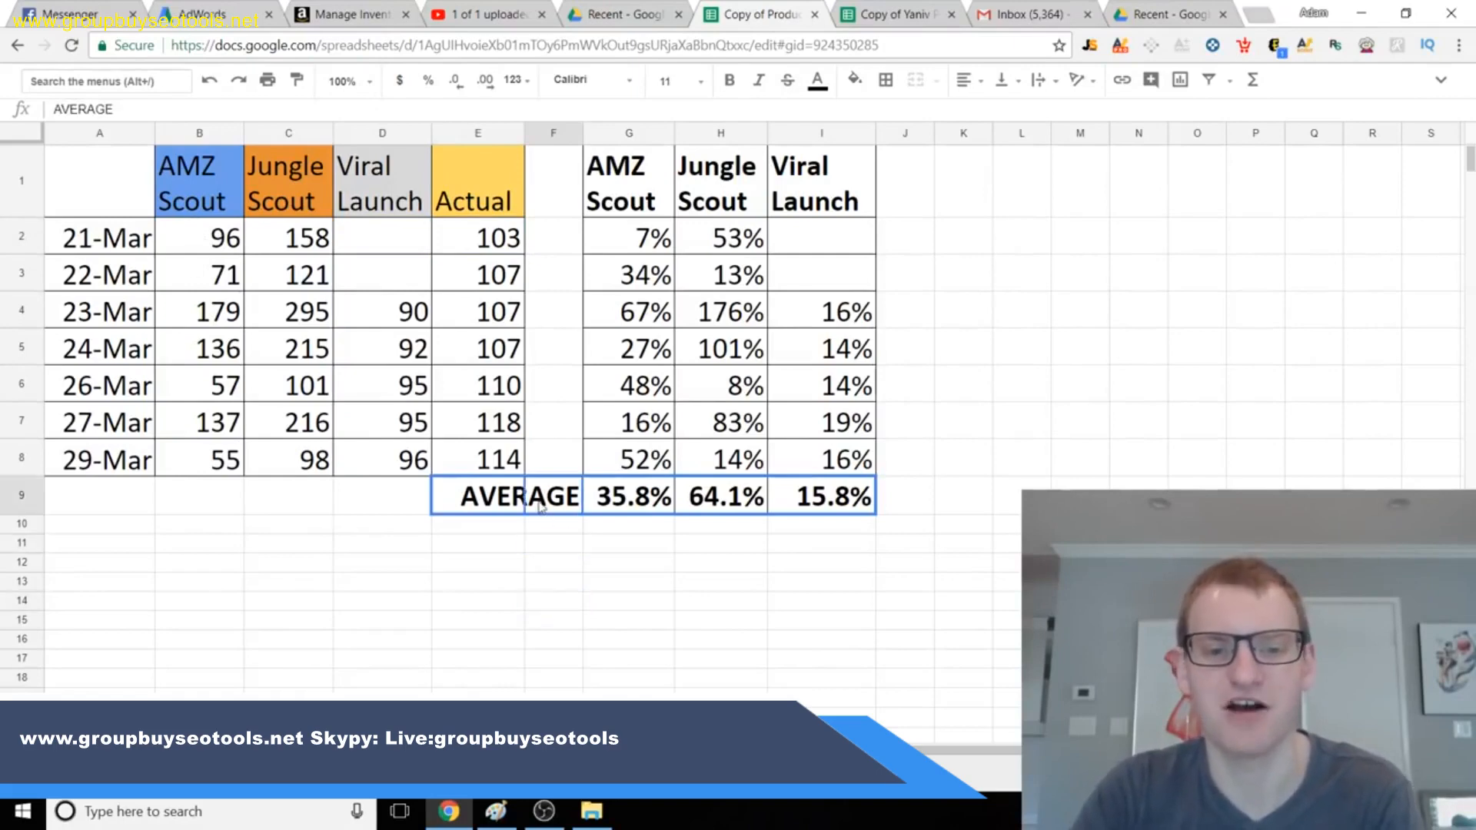
click(615, 509)
key(Left)
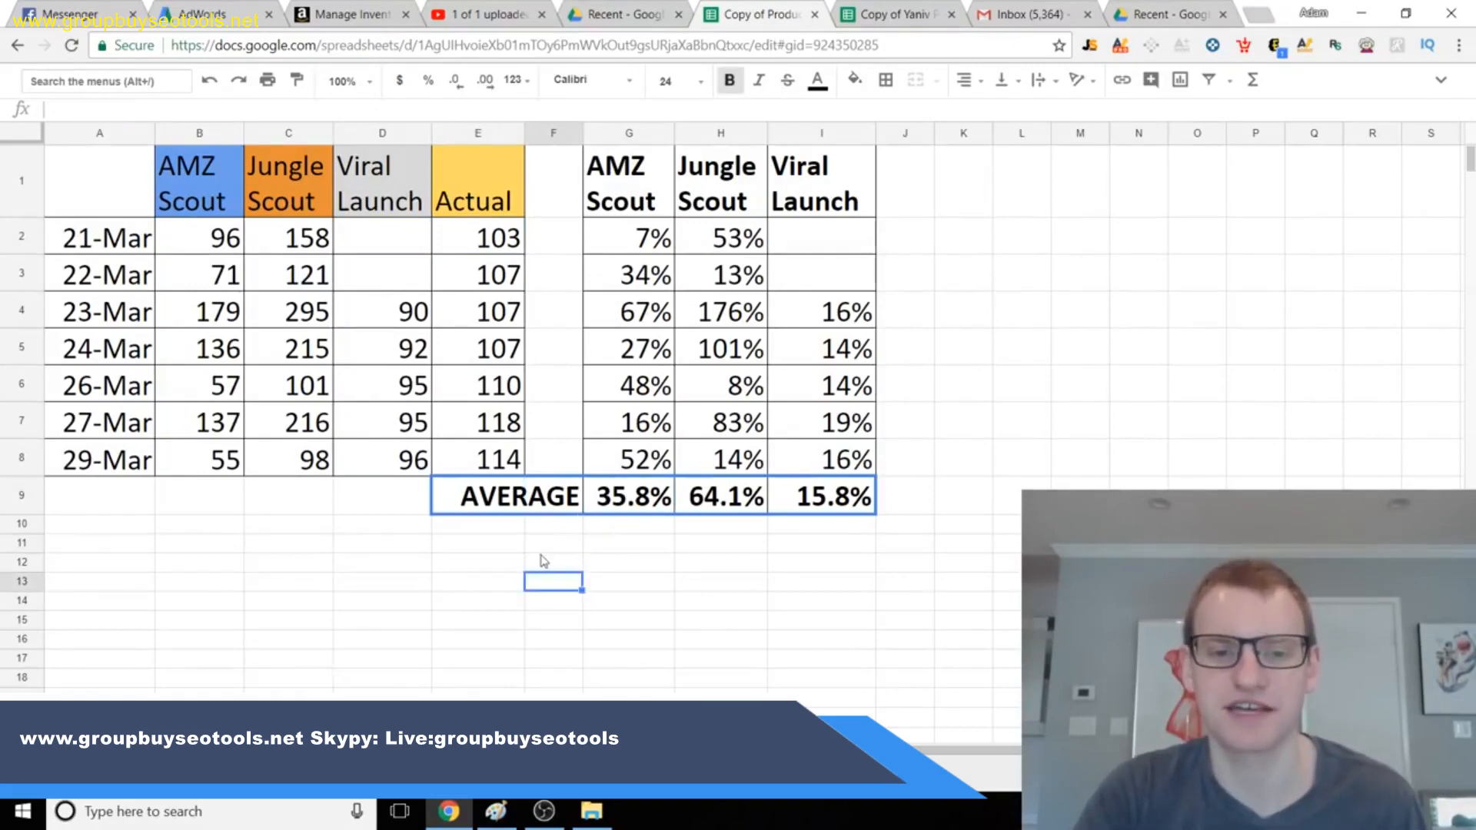
key(Left)
drag(621, 501, 816, 501)
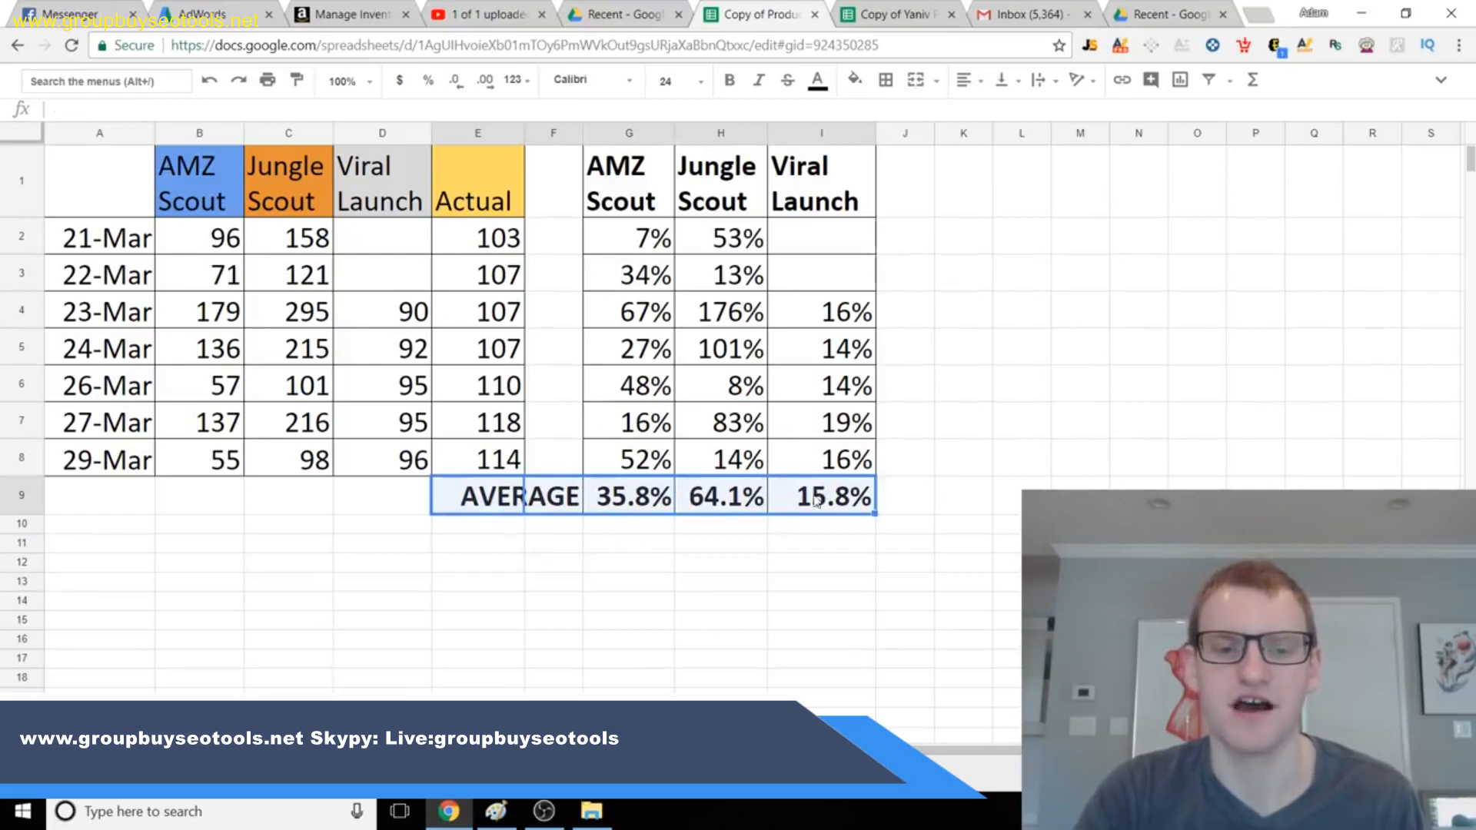
click(635, 542)
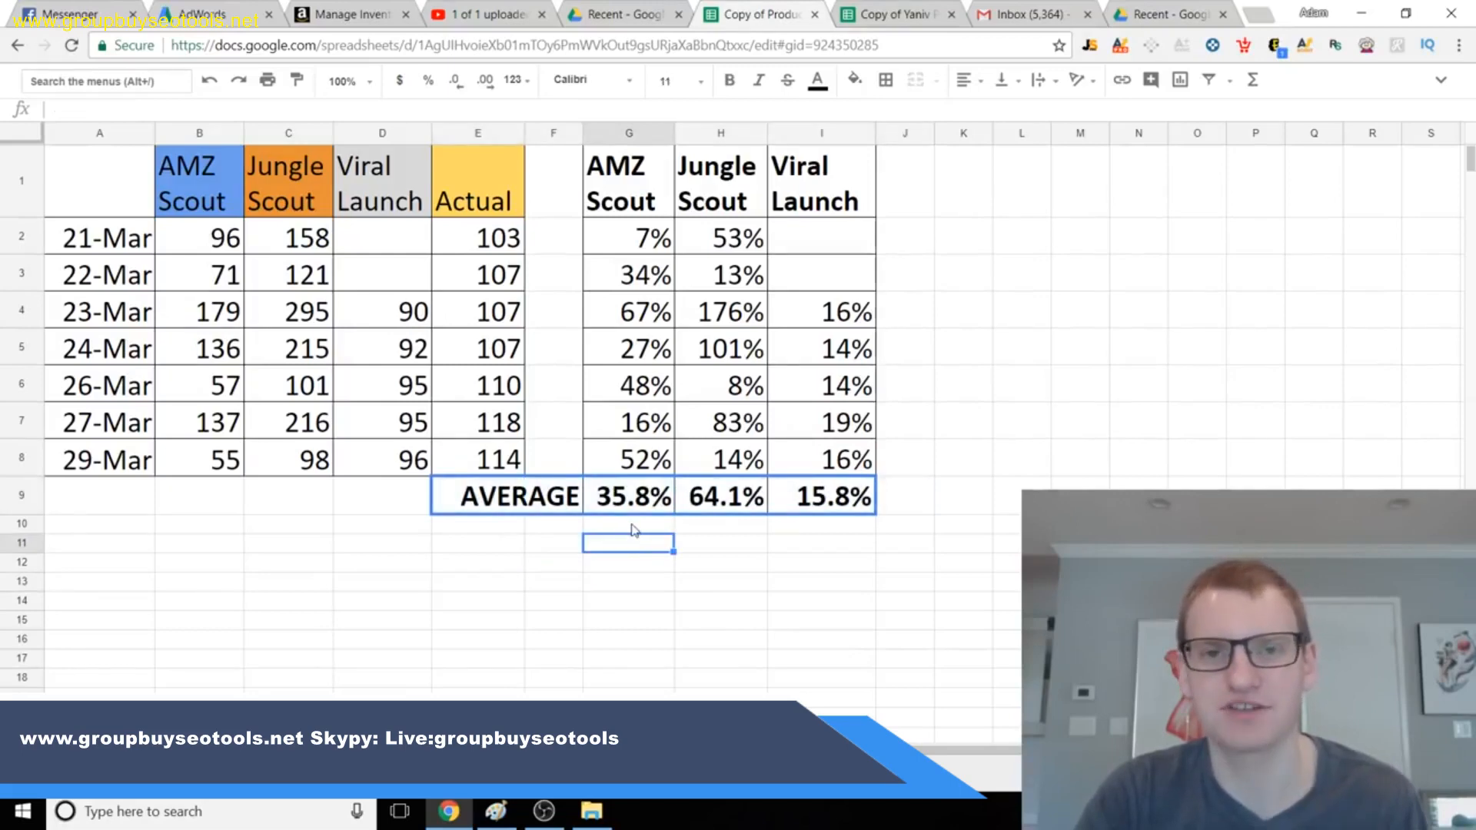
click(713, 529)
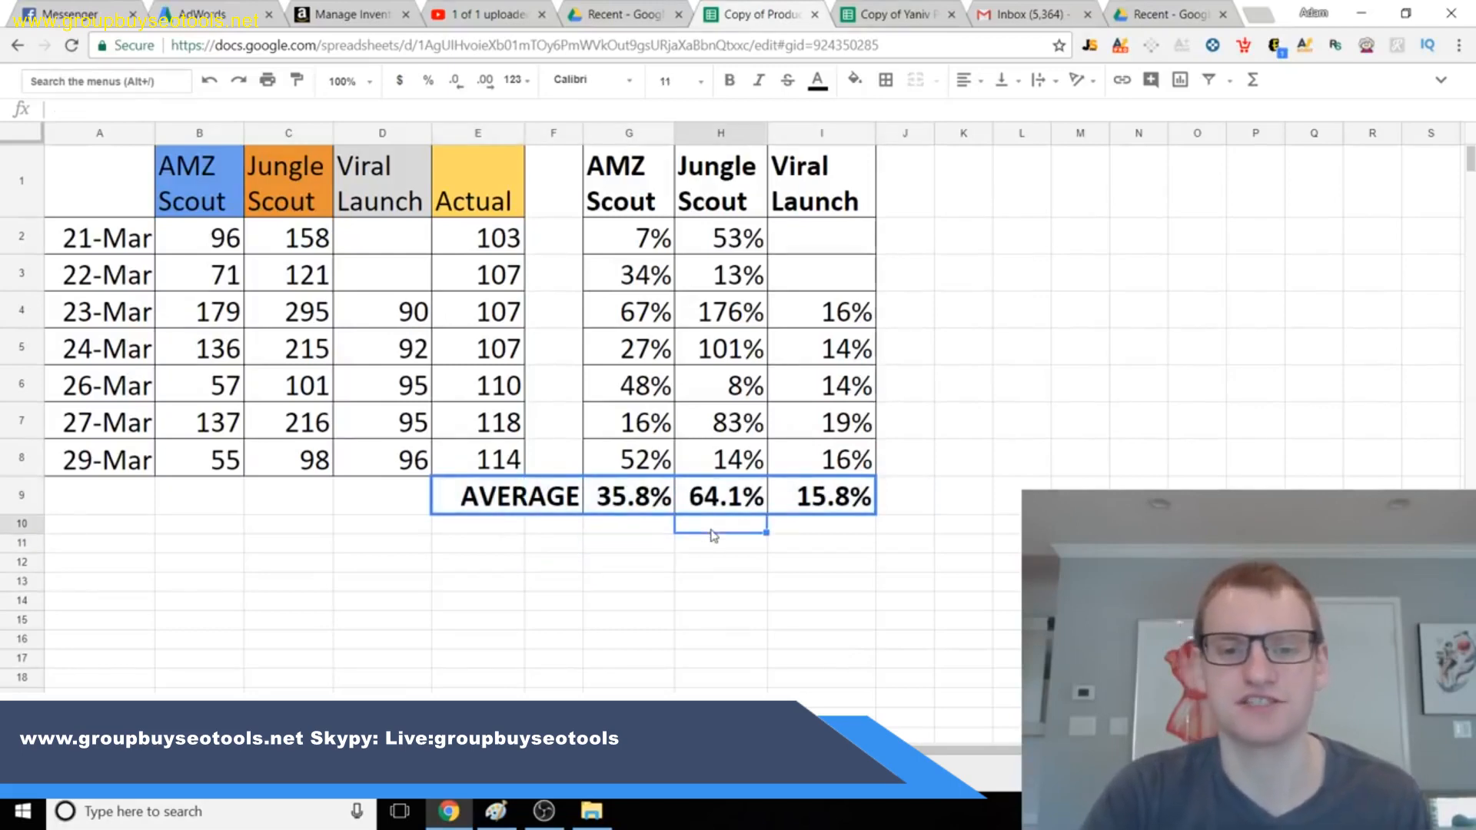
click(793, 529)
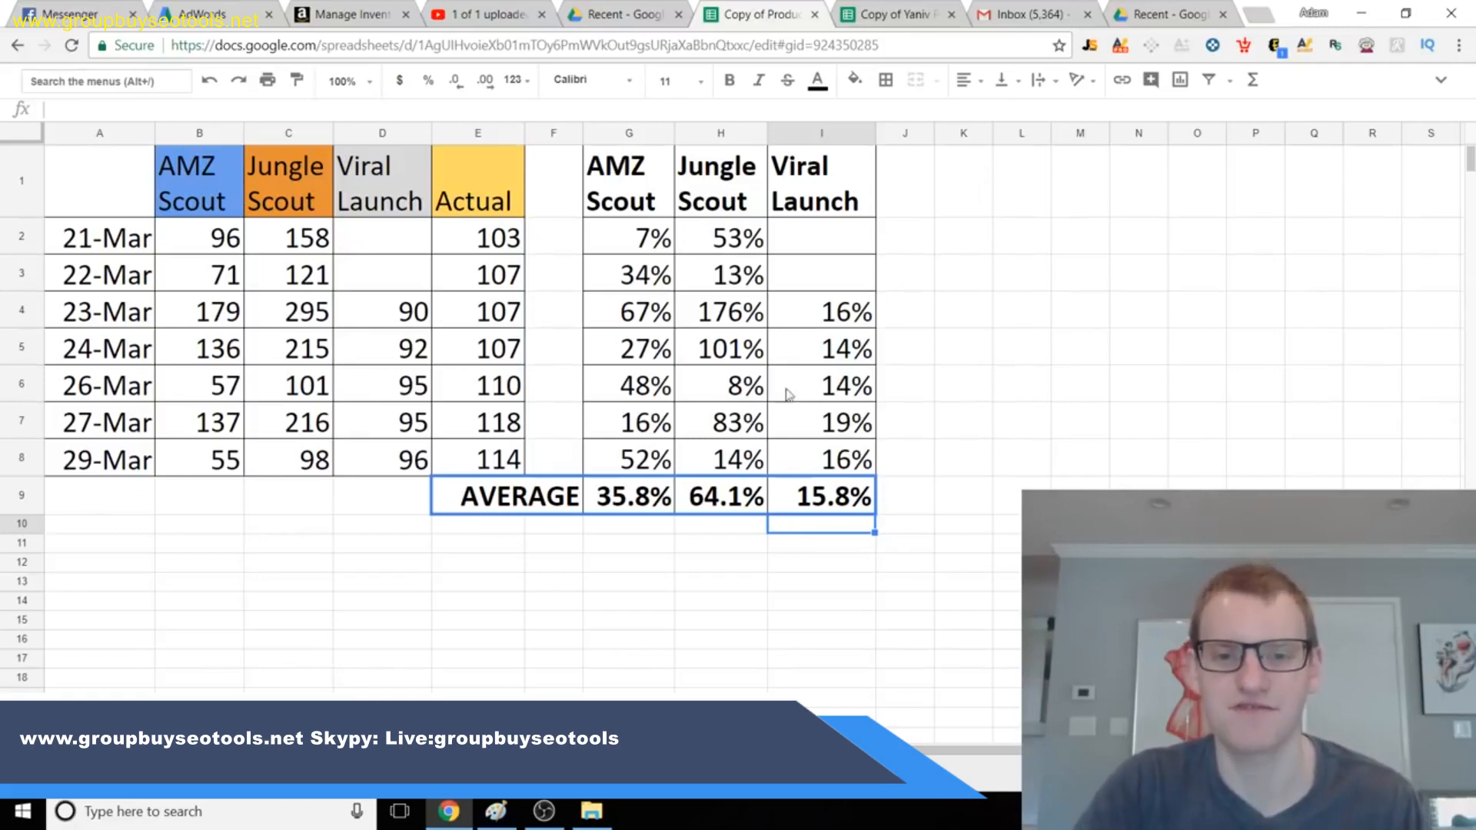
Step: Try a light orange fill on the 23-Mar Jungle Scout percentage cell and undo it
click(713, 316)
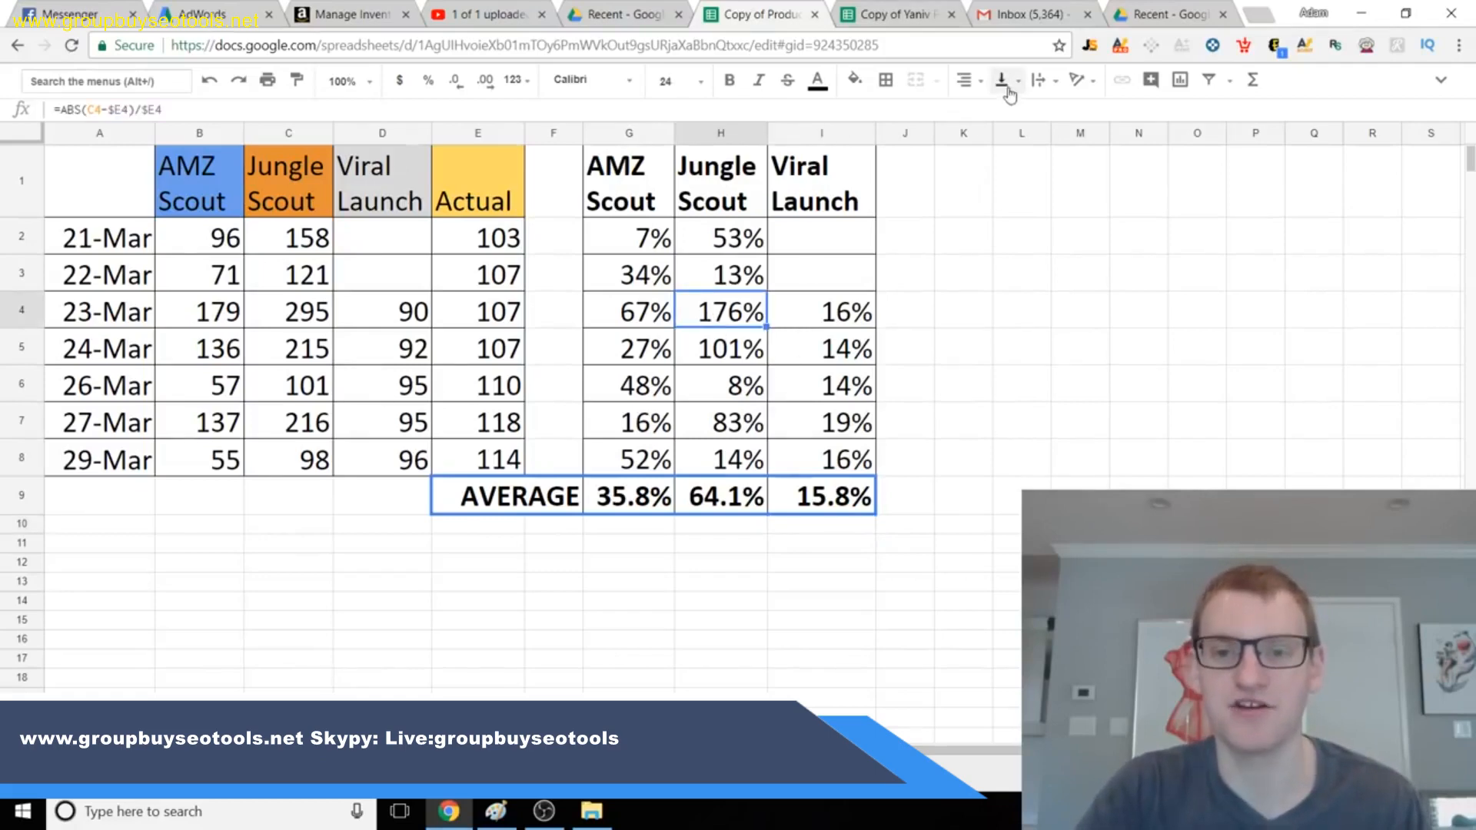
click(852, 84)
click(916, 204)
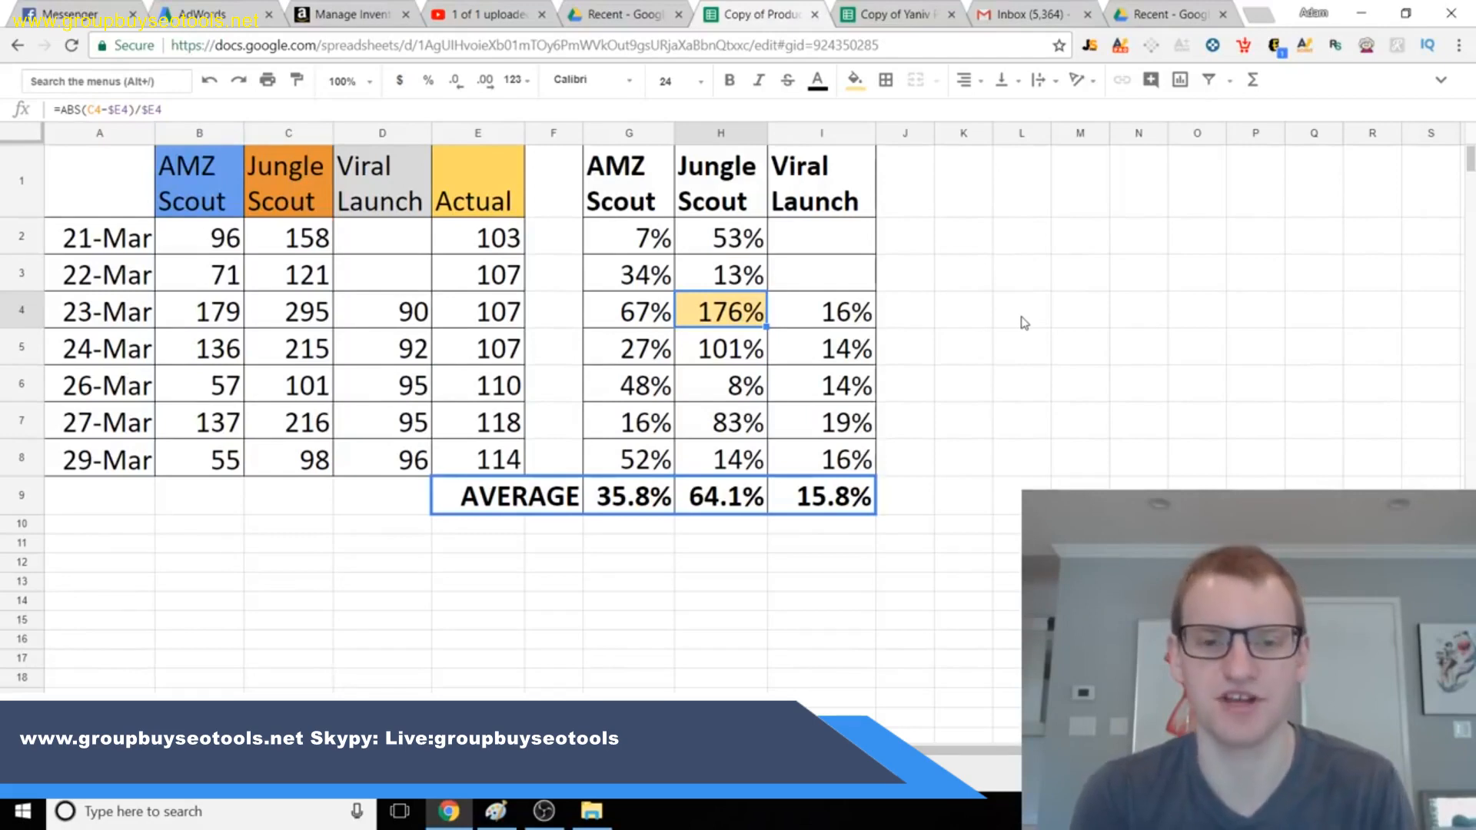
key(ctrl+z)
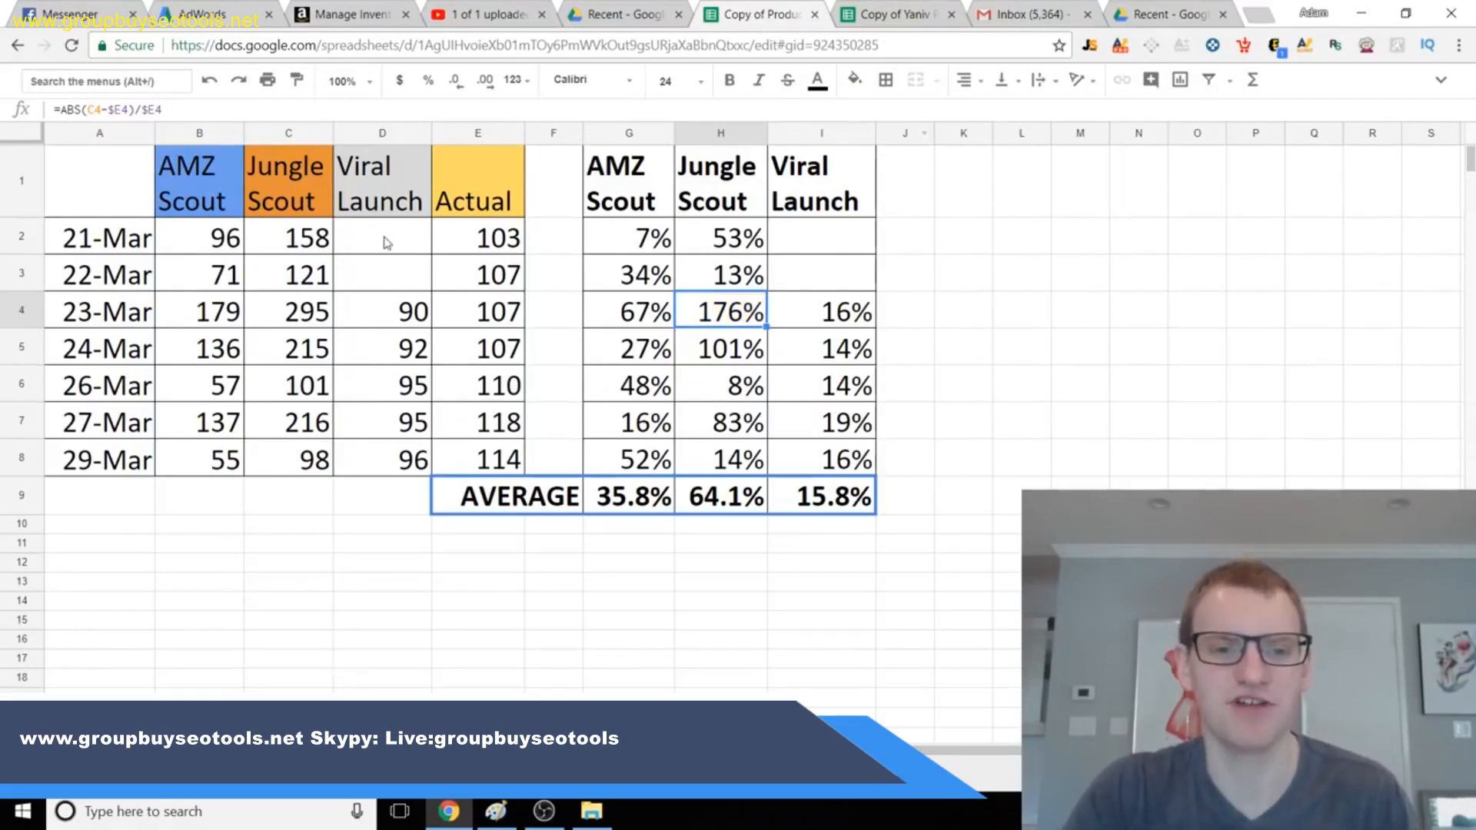
Step: Compare the day-to-day consistency of the Viral Launch and Jungle Scout estimates, and check Viral Launch's average error
drag(386, 243, 387, 465)
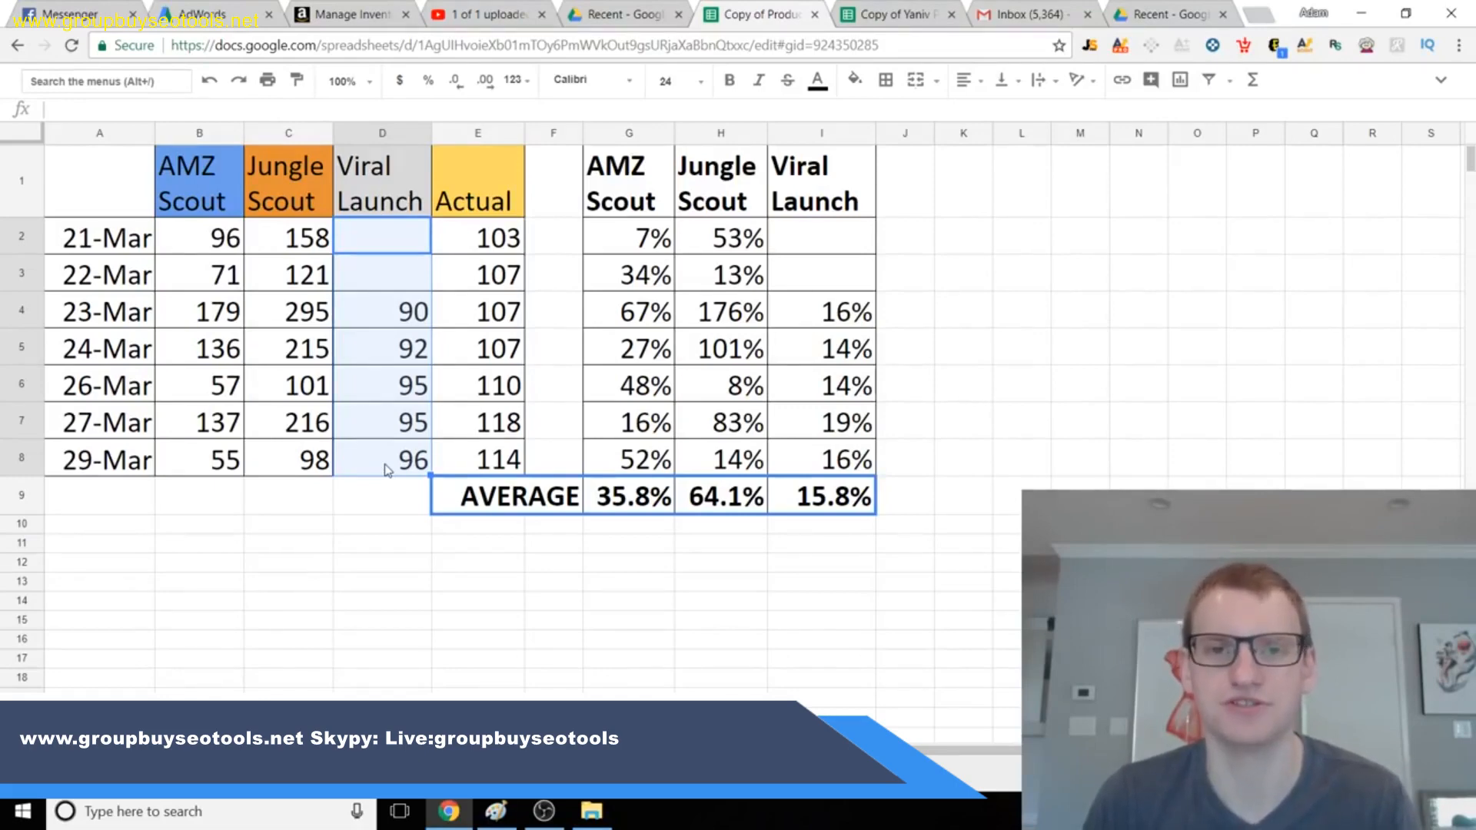
click(372, 318)
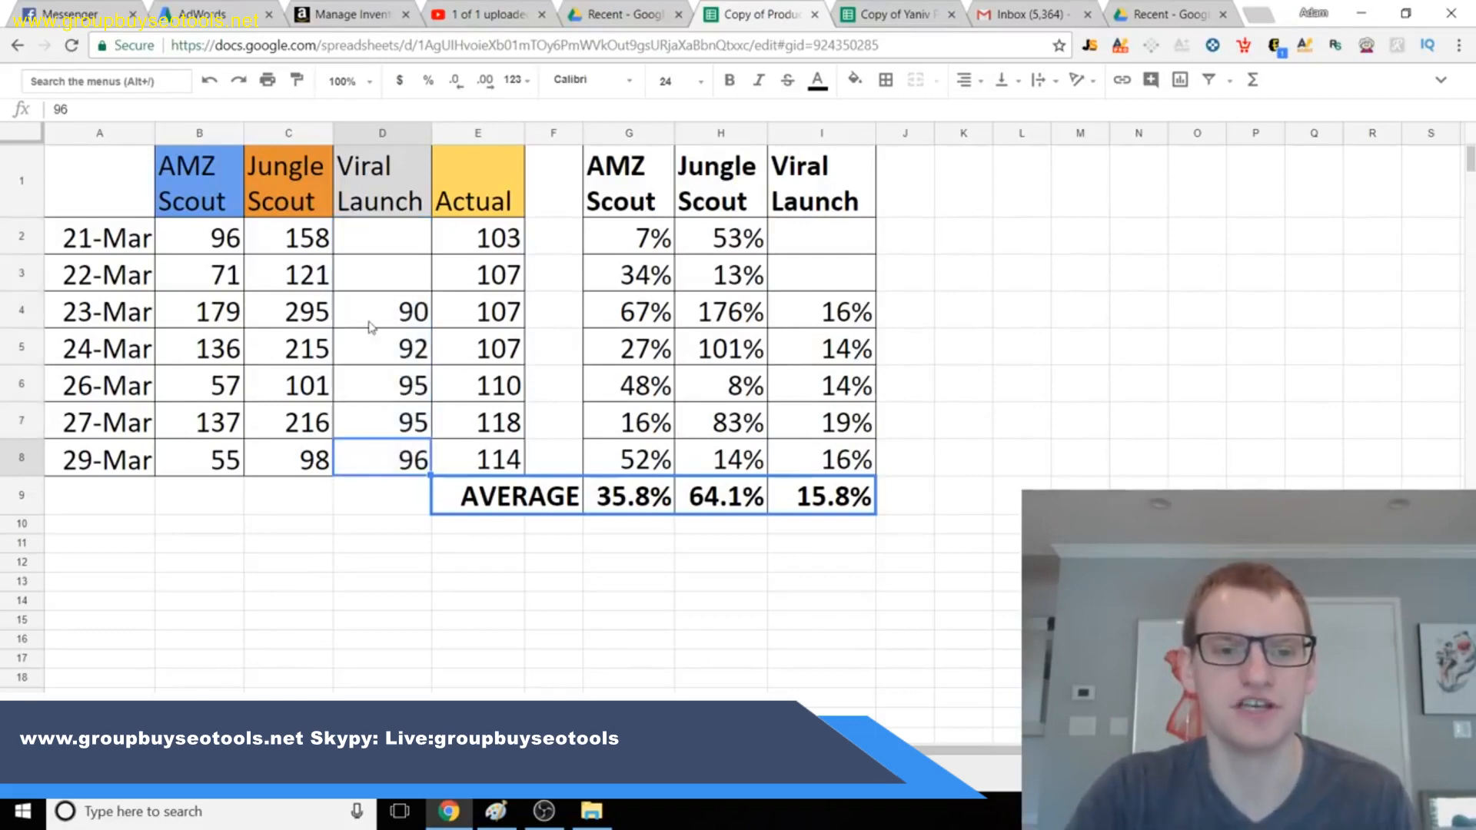
drag(372, 318, 366, 464)
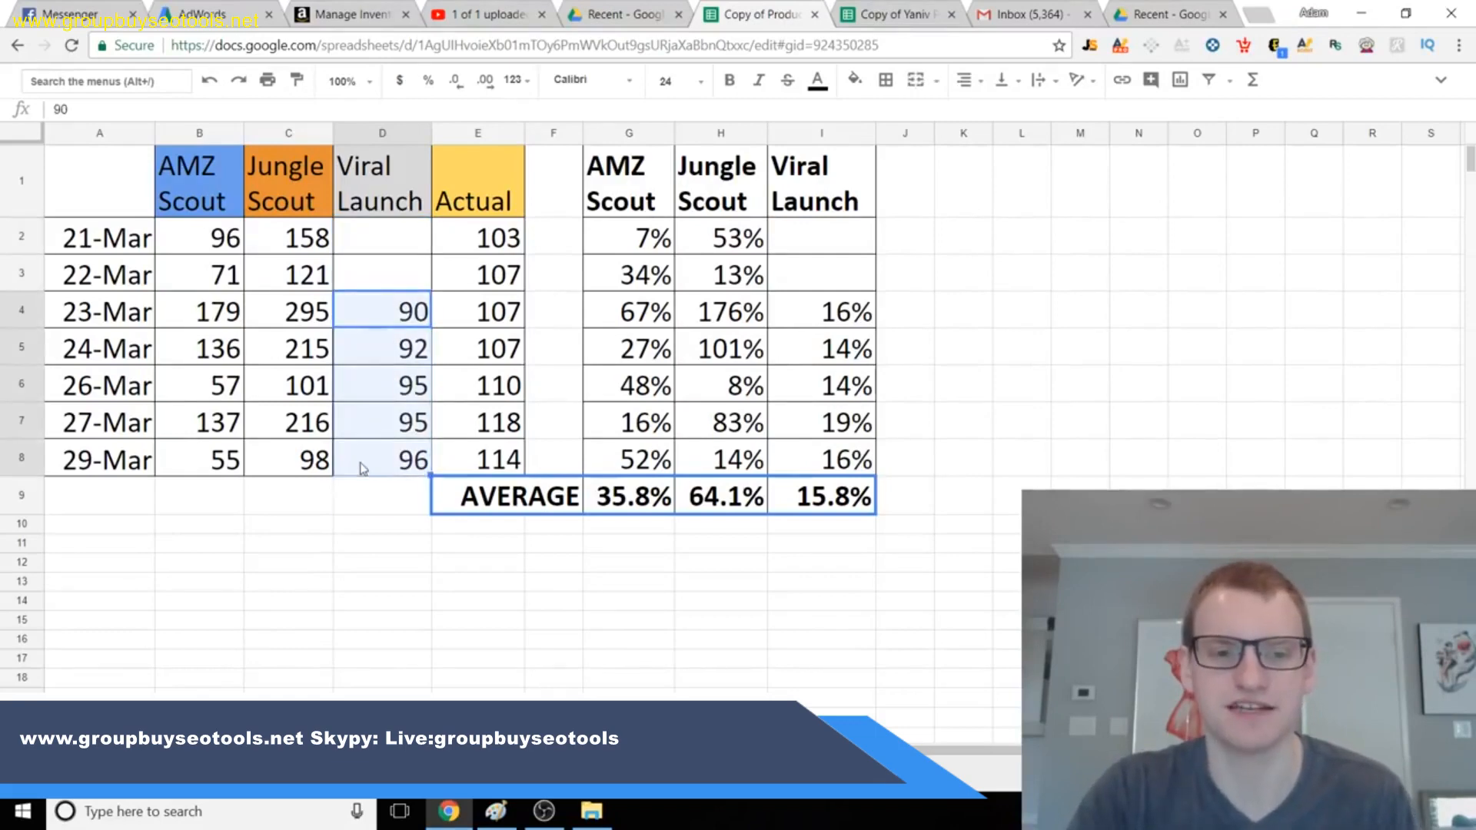
click(365, 465)
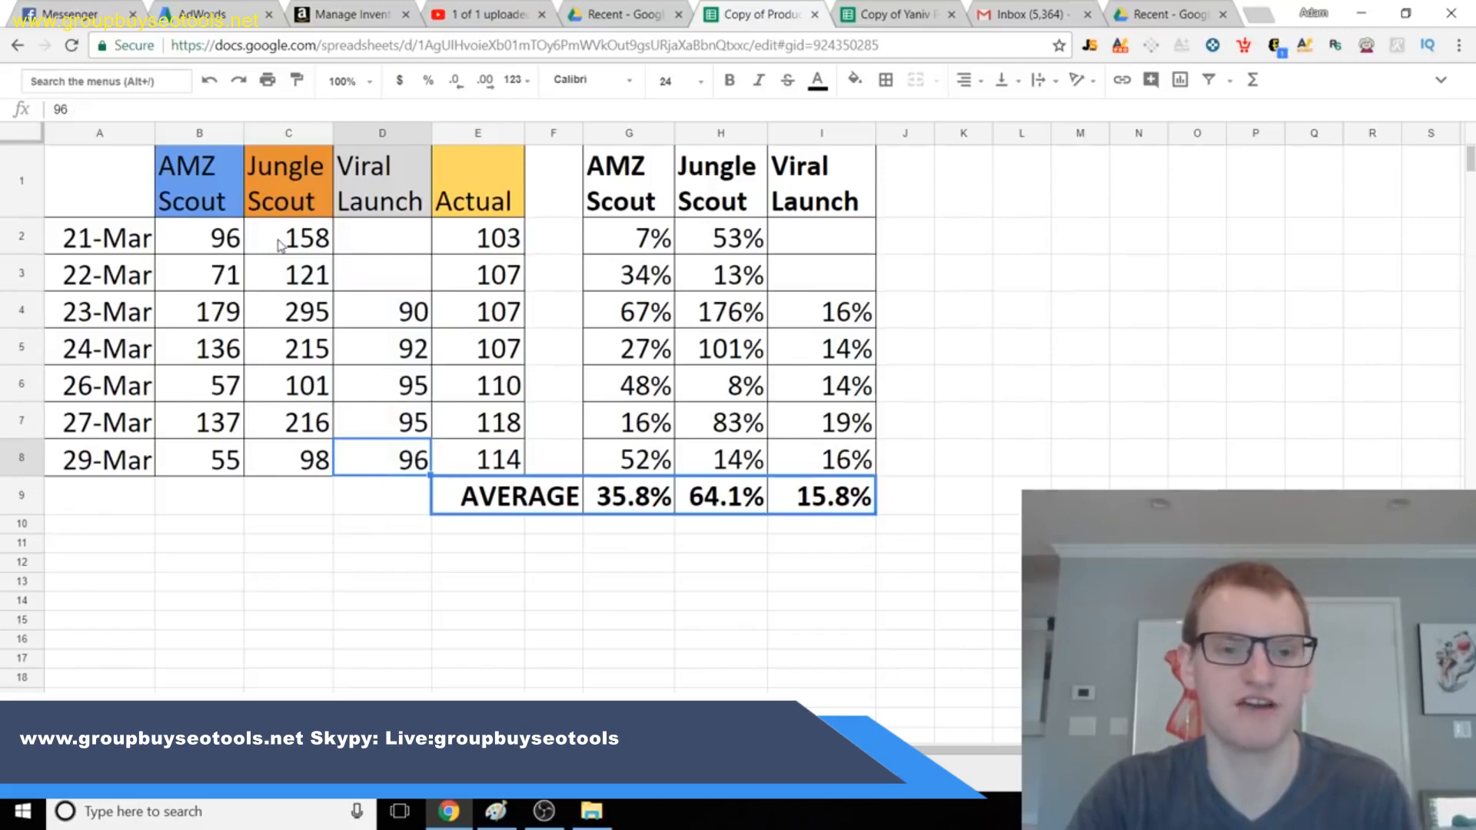
drag(279, 239, 295, 465)
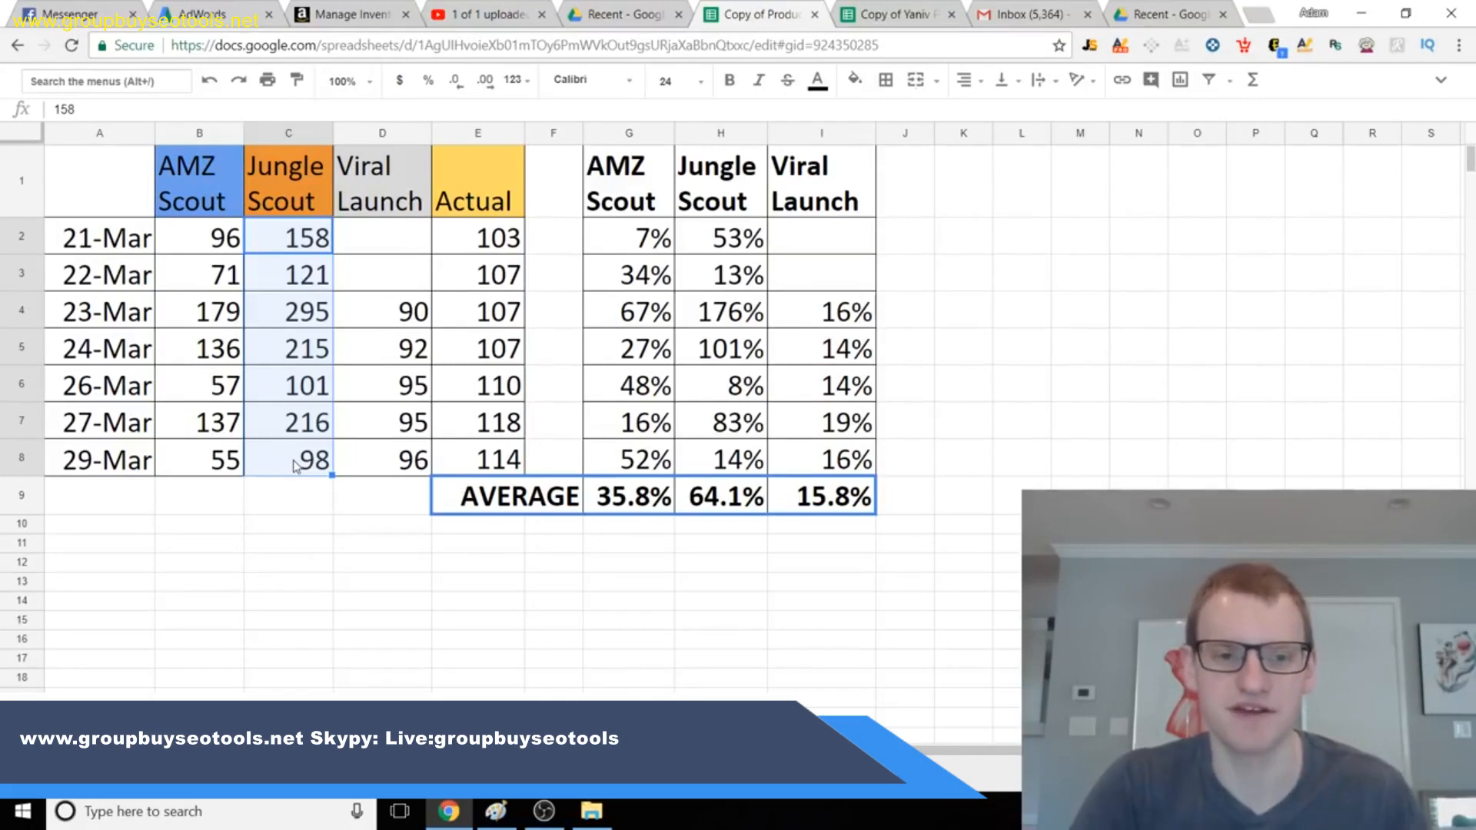
click(286, 511)
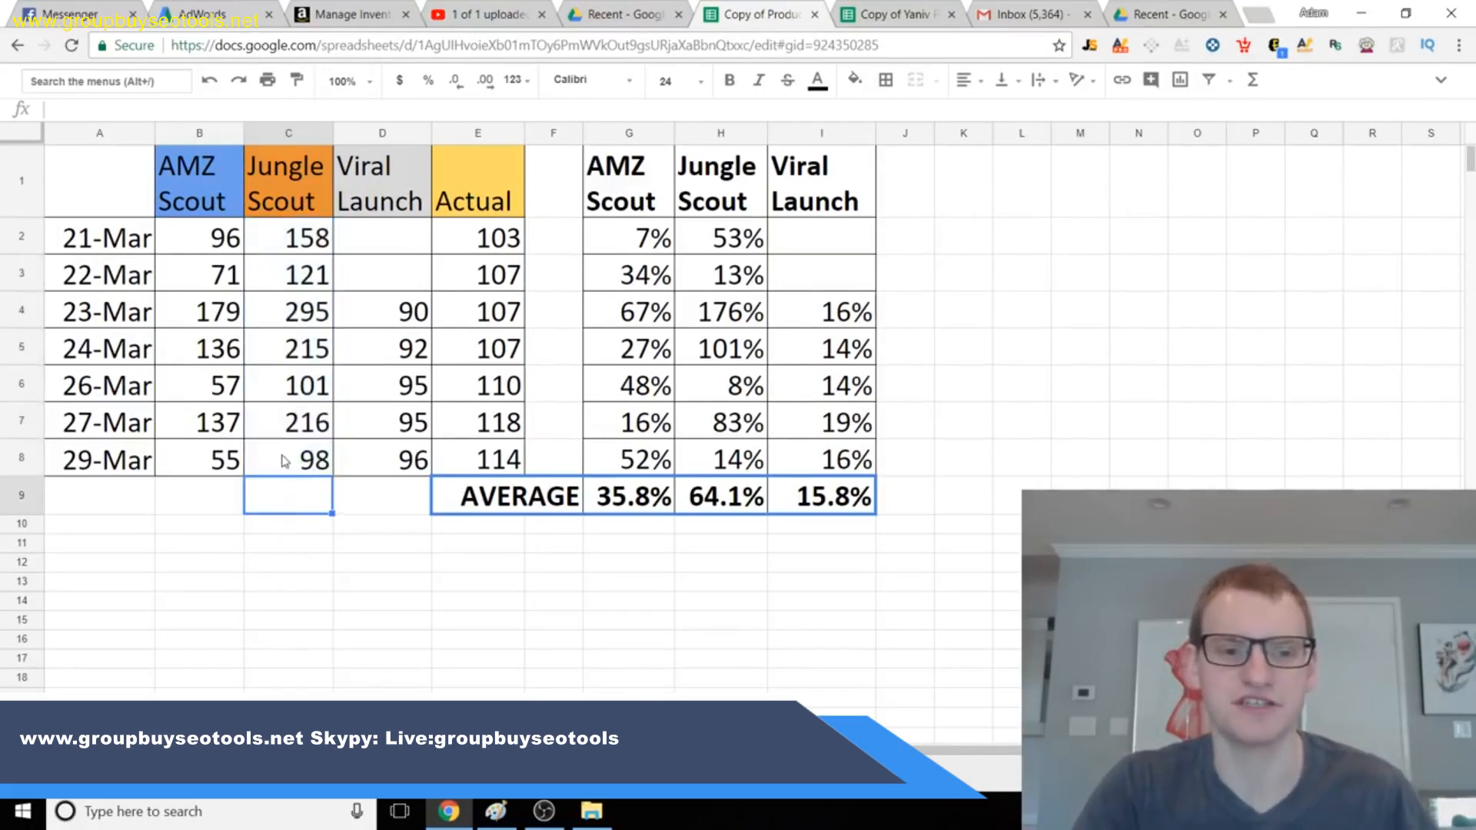
drag(288, 459, 282, 246)
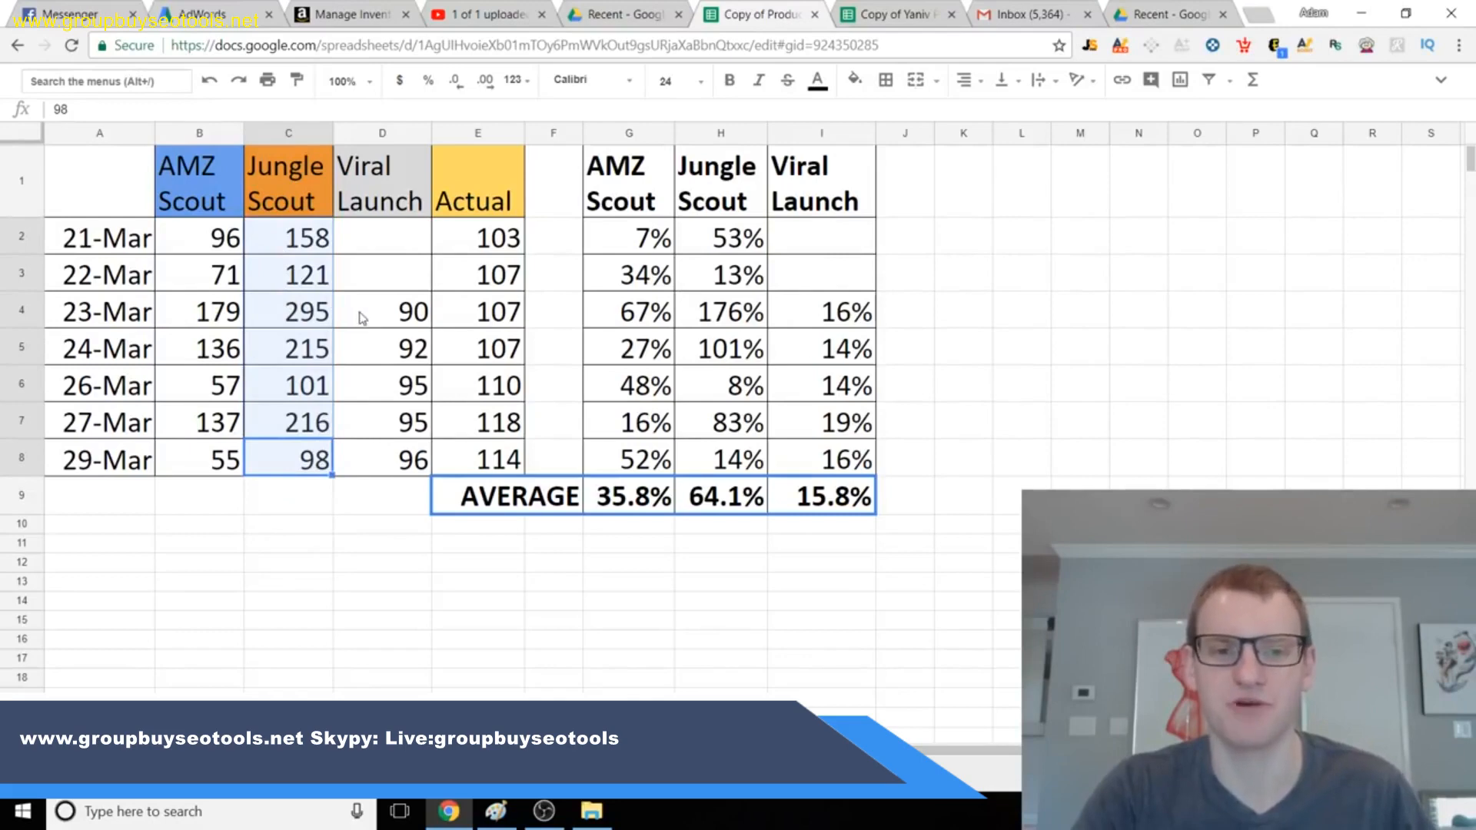
drag(360, 315, 377, 469)
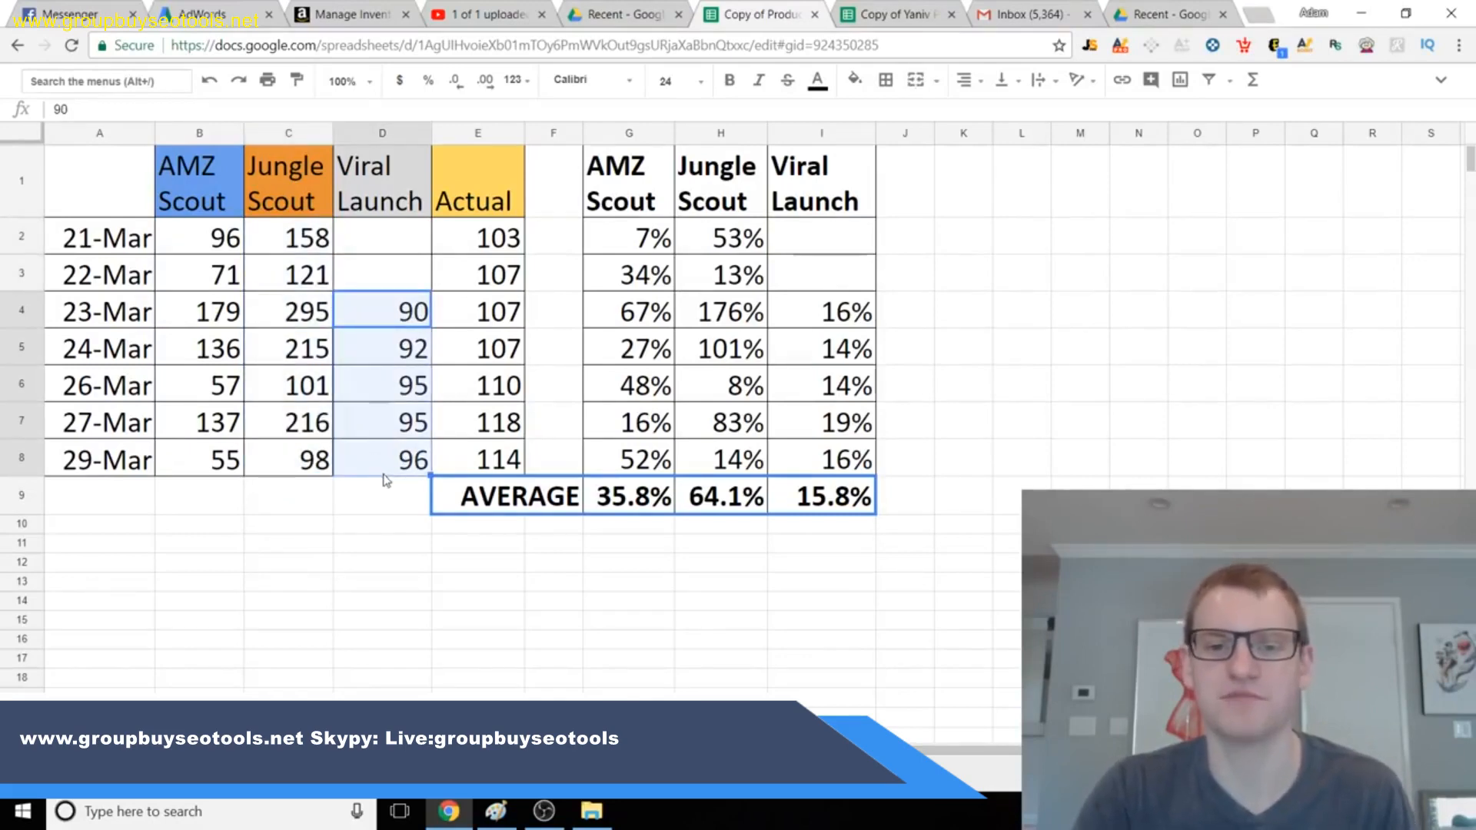
click(386, 499)
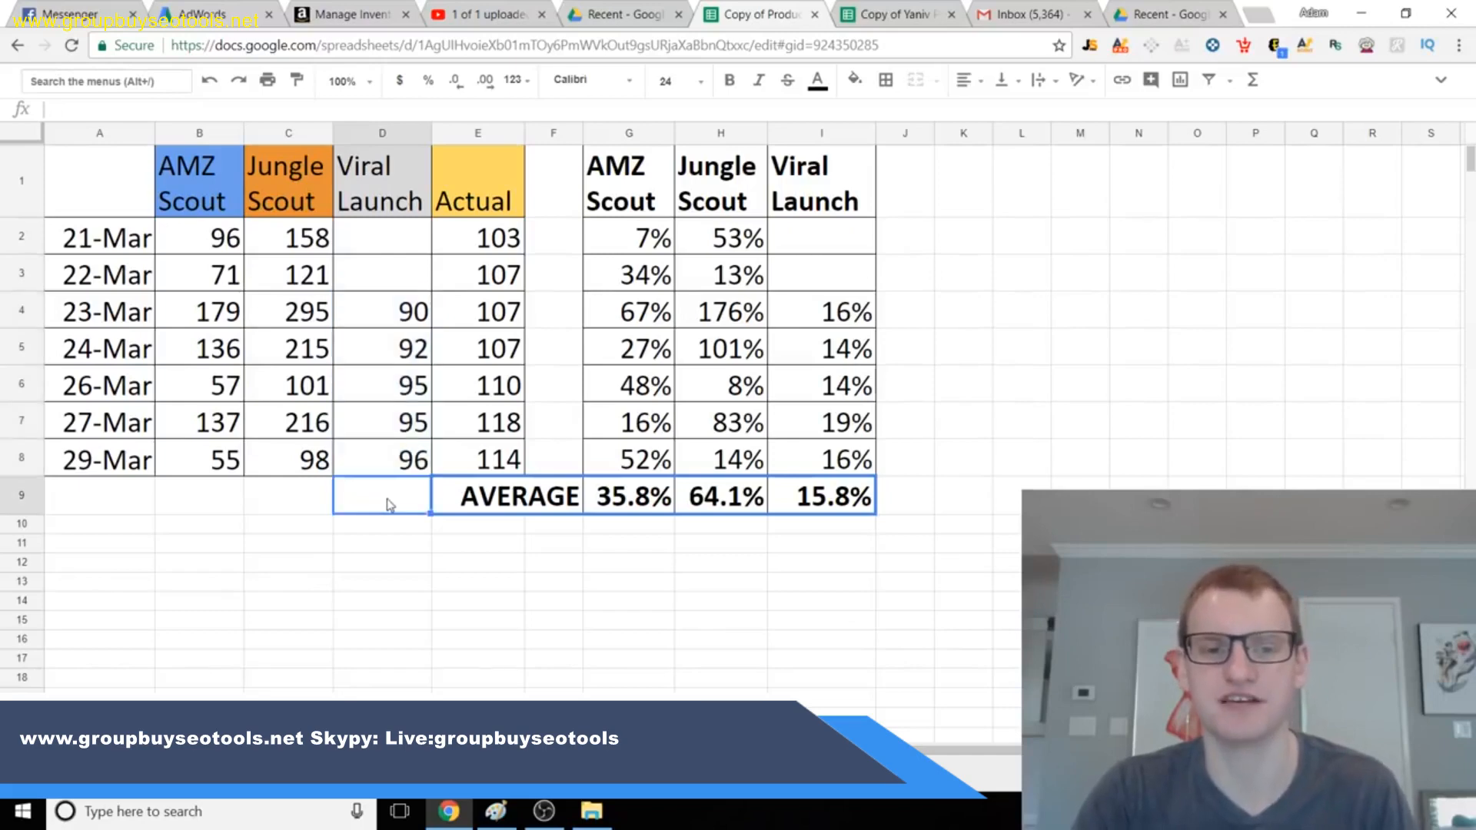
click(808, 500)
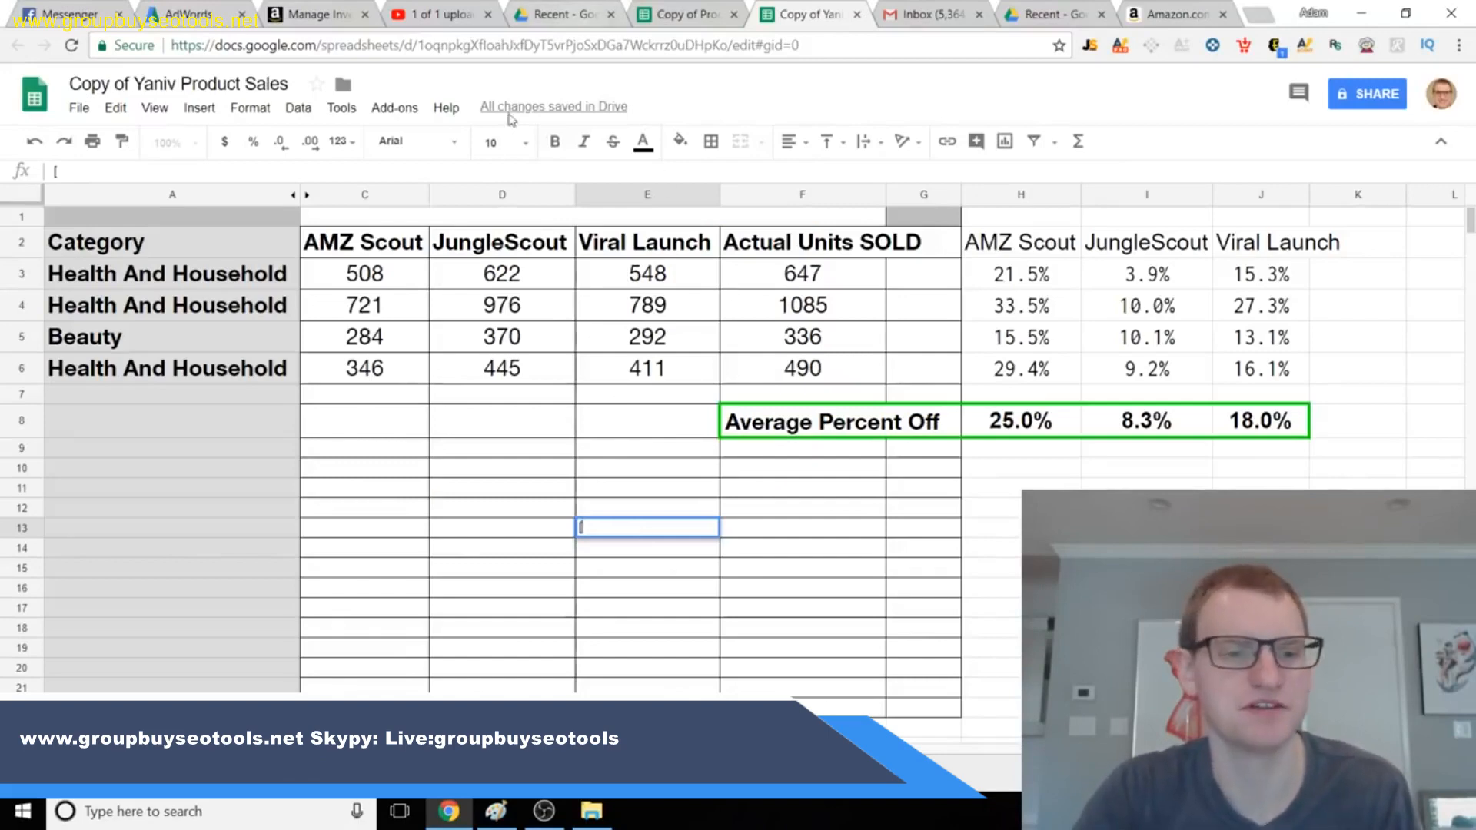
Step: In the second product sales spreadsheet, review the product categories and the actual units sold for the four products
click(141, 347)
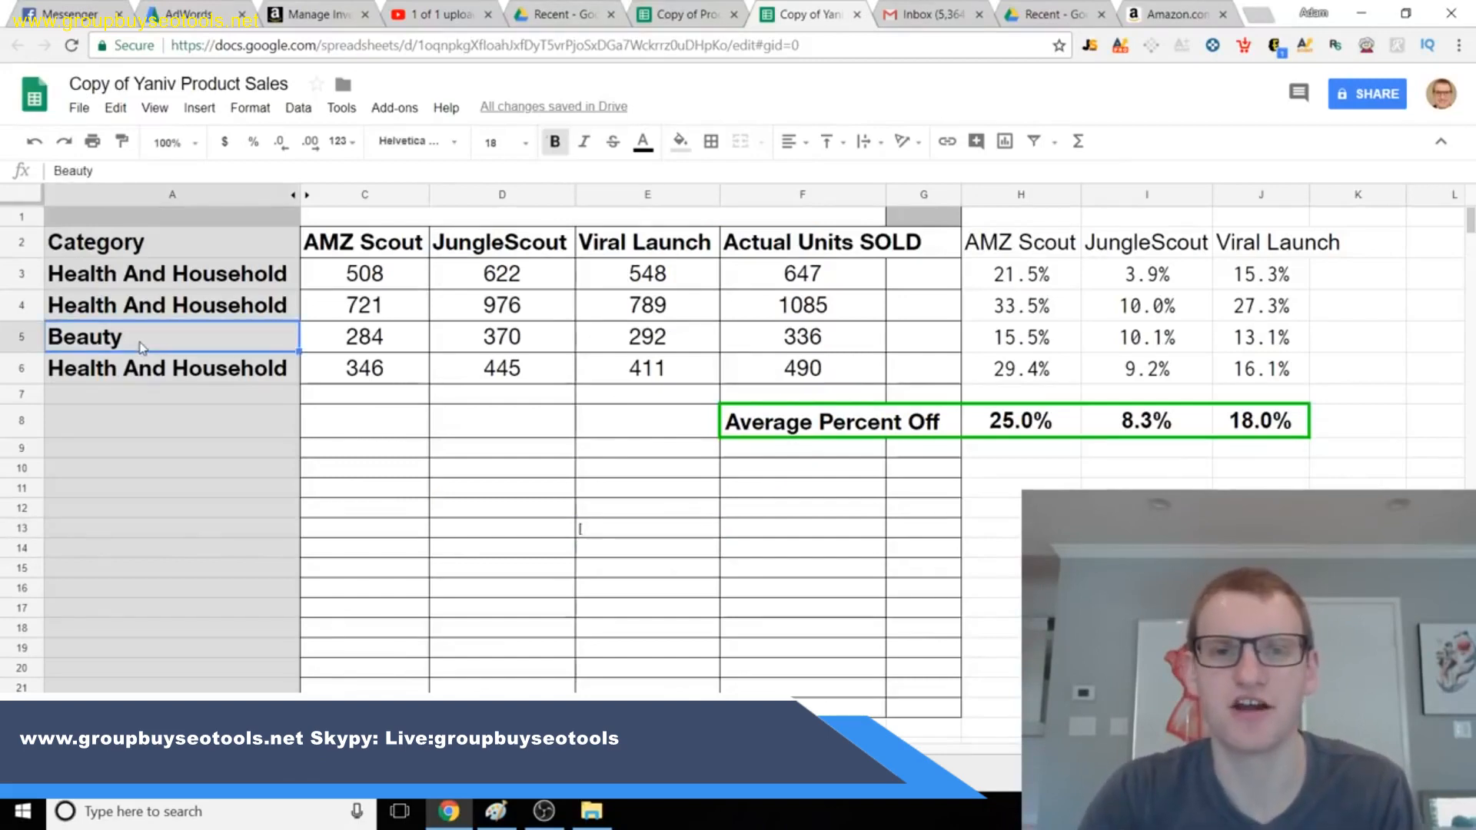
drag(165, 286, 169, 374)
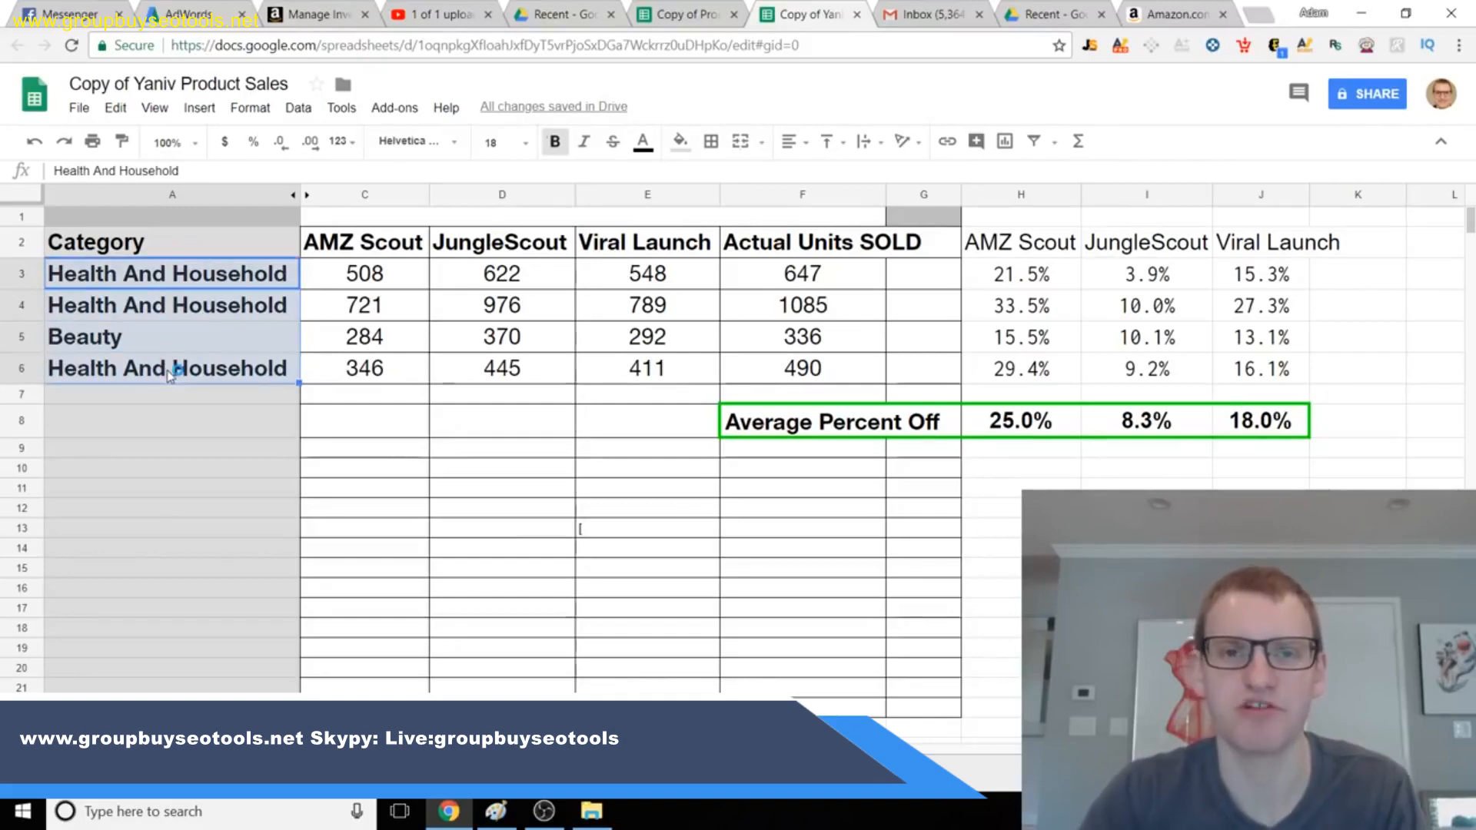
click(539, 417)
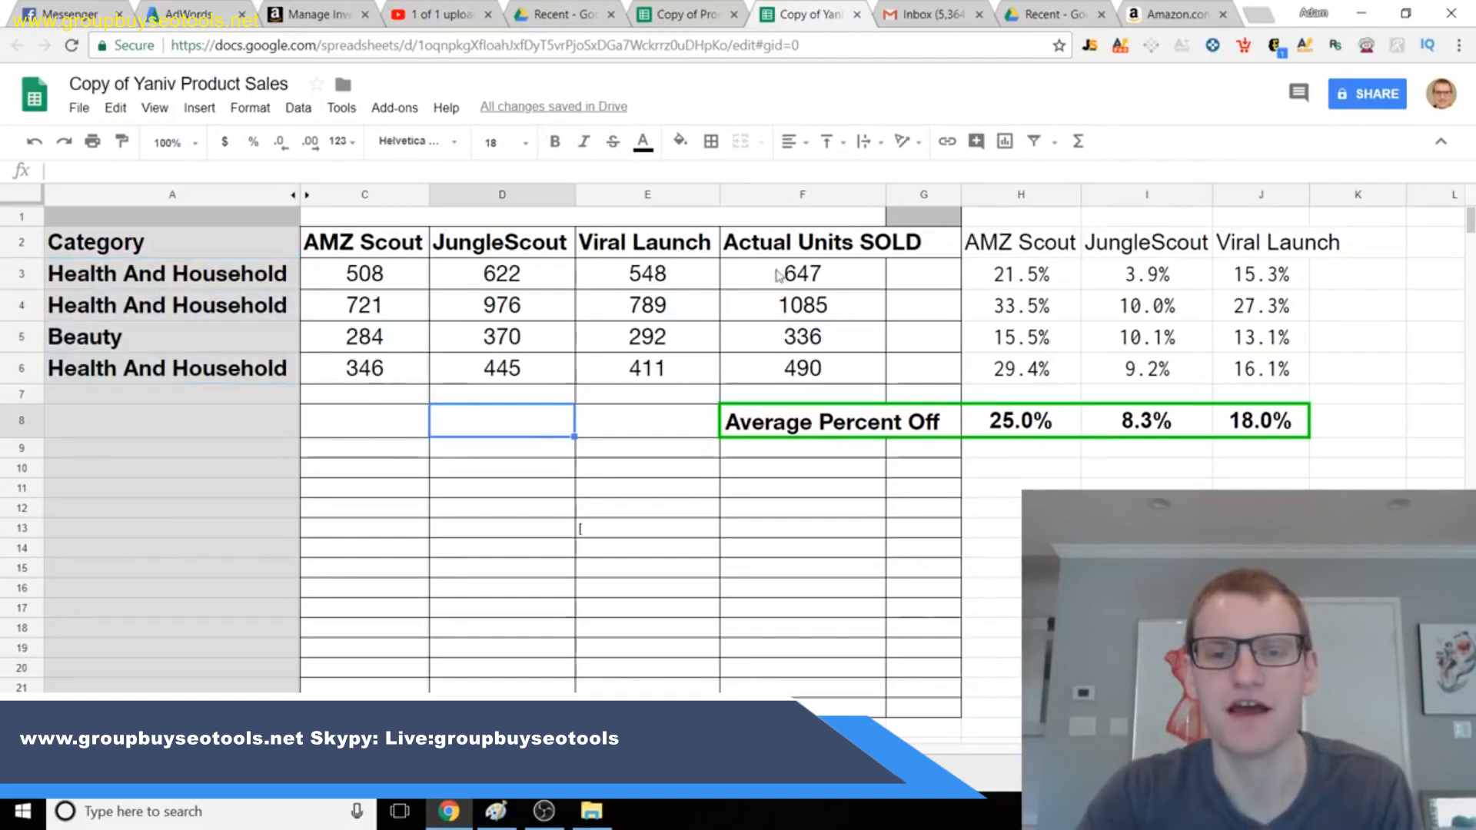
drag(778, 275, 766, 370)
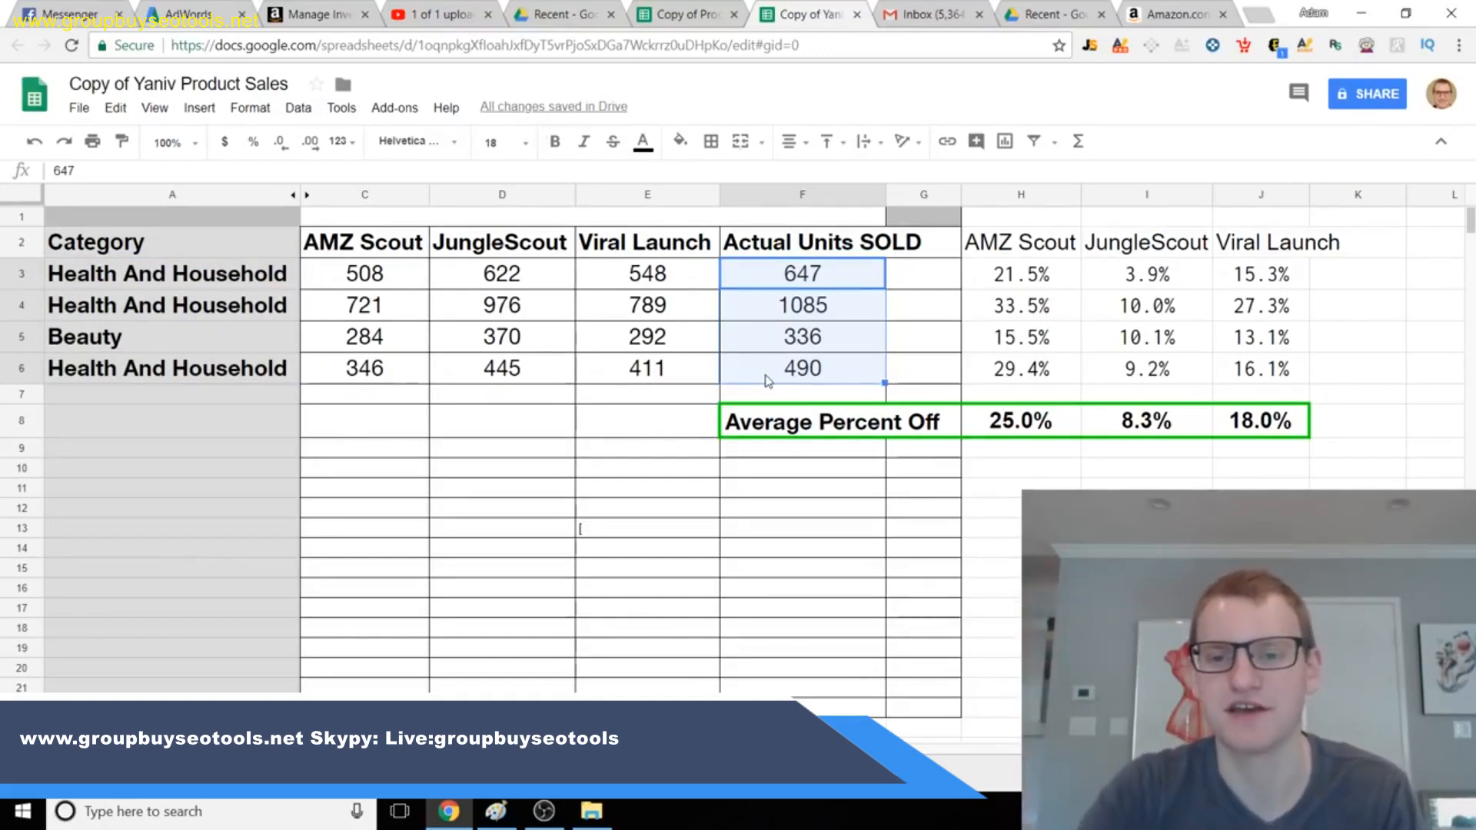
Step: Compare the Average Percent Off values of JungleScout, Viral Launch and AMZ Scout across the four products
click(1161, 423)
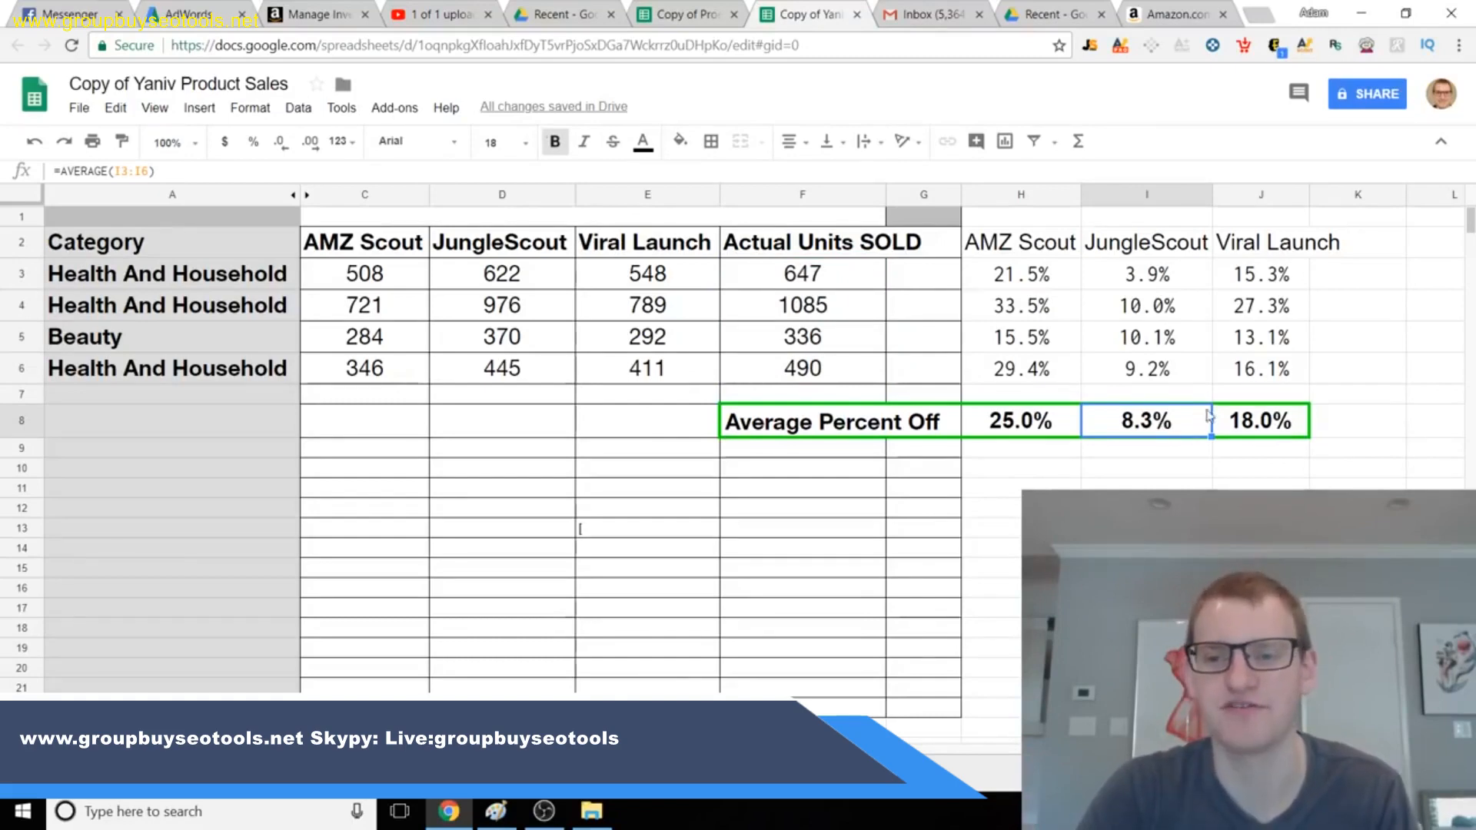
click(1259, 430)
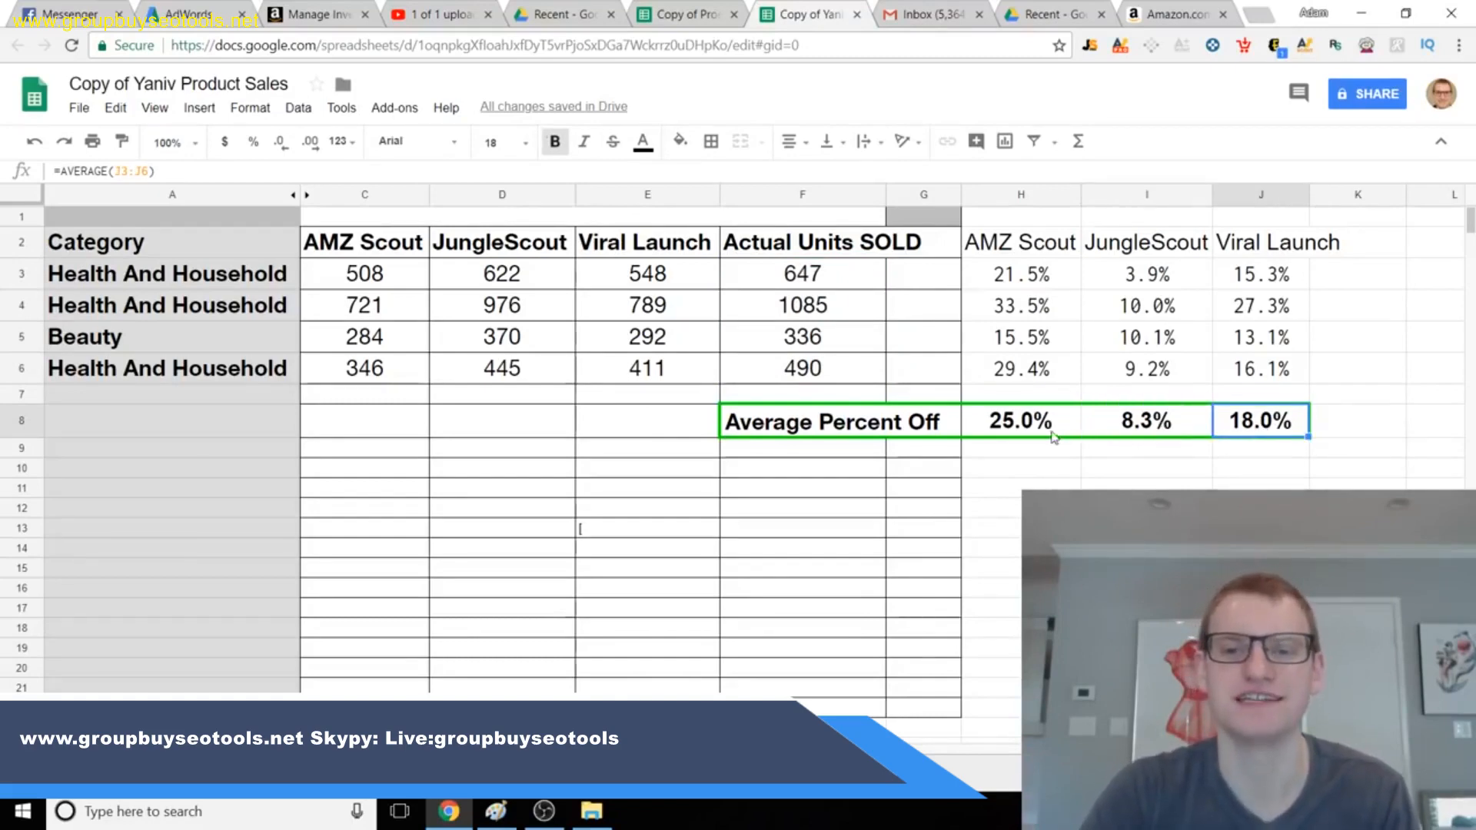
click(1054, 471)
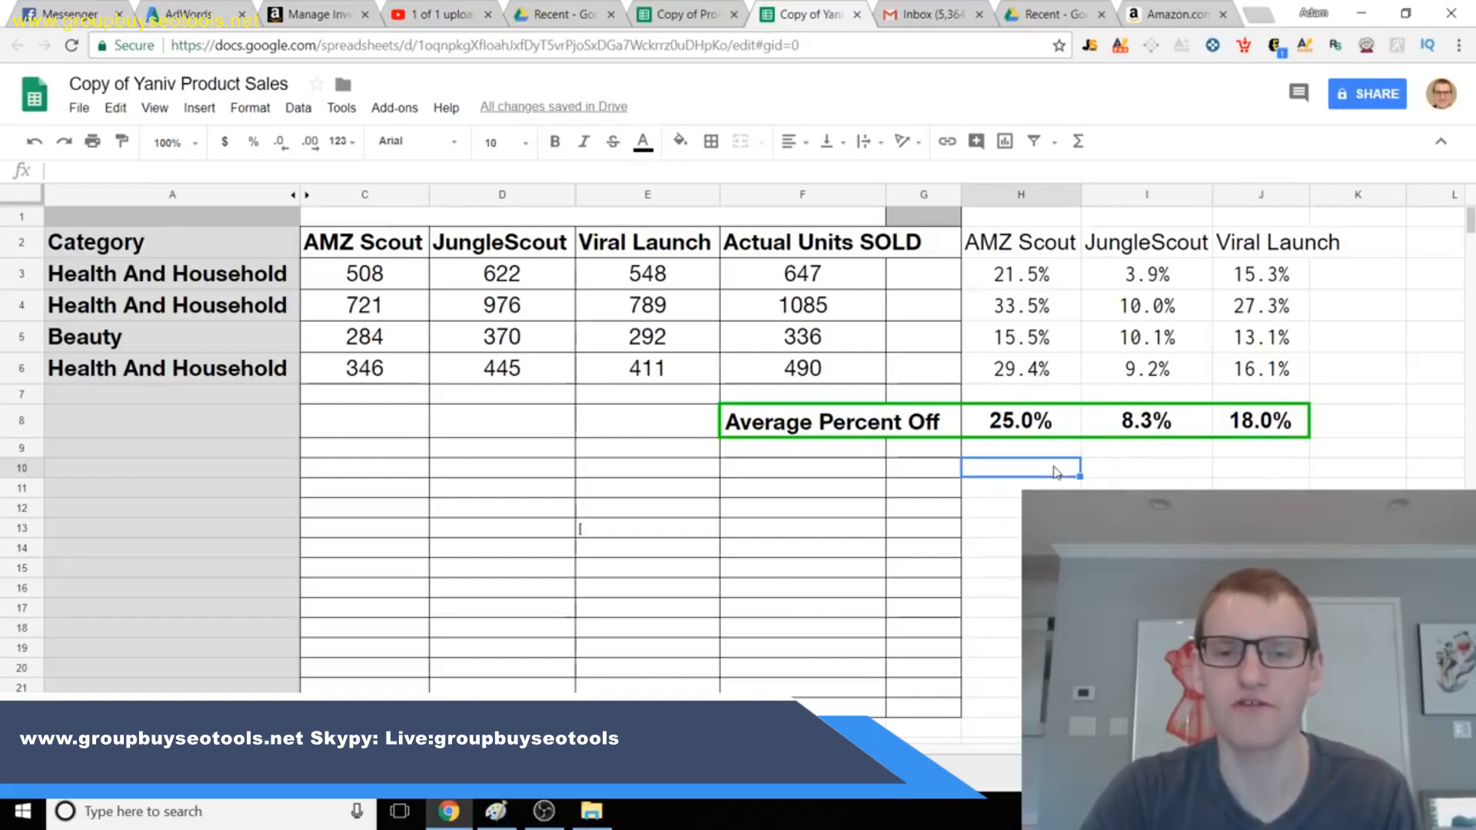
drag(1043, 421, 1243, 431)
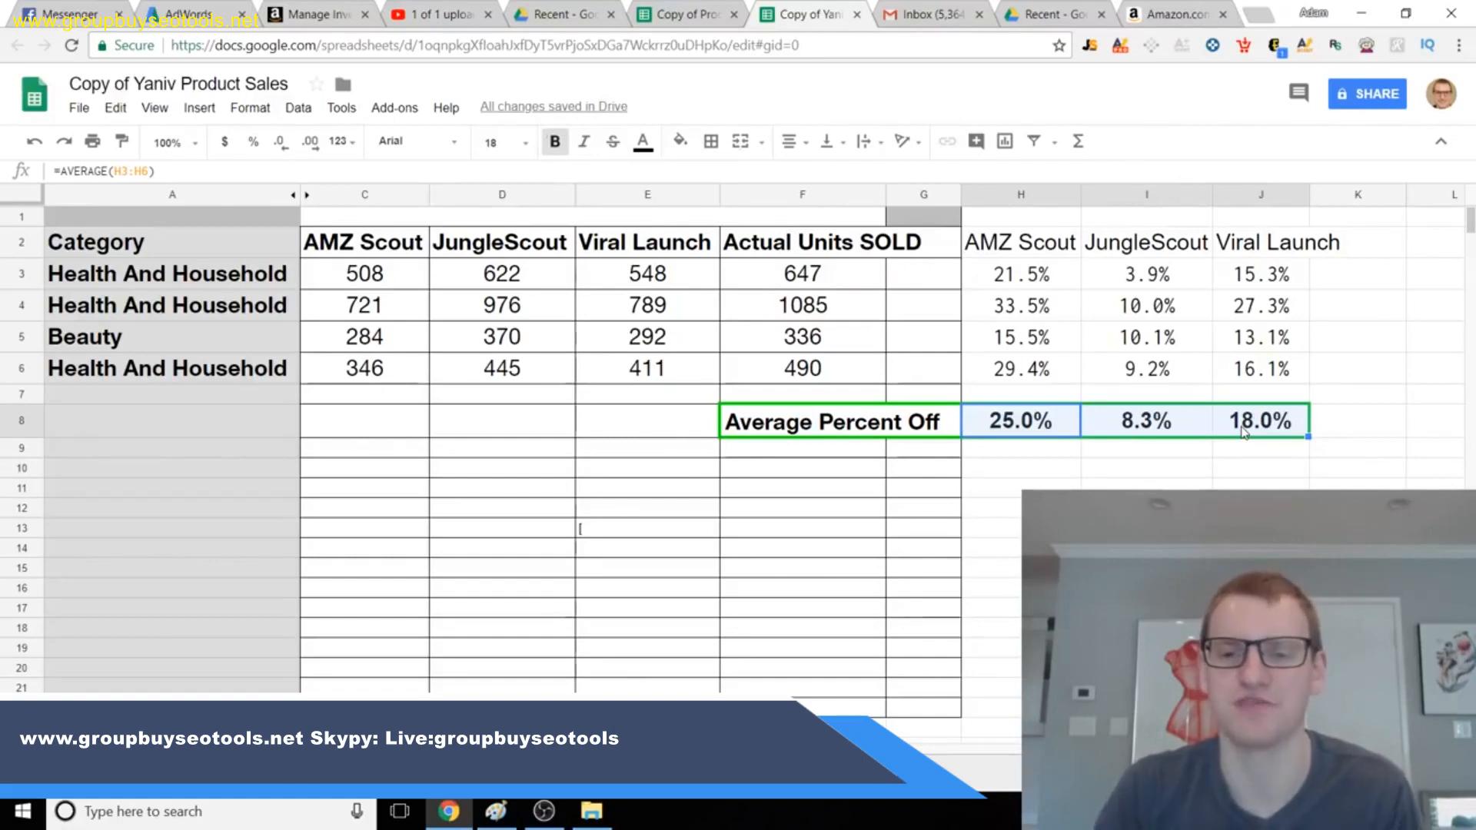
click(1138, 475)
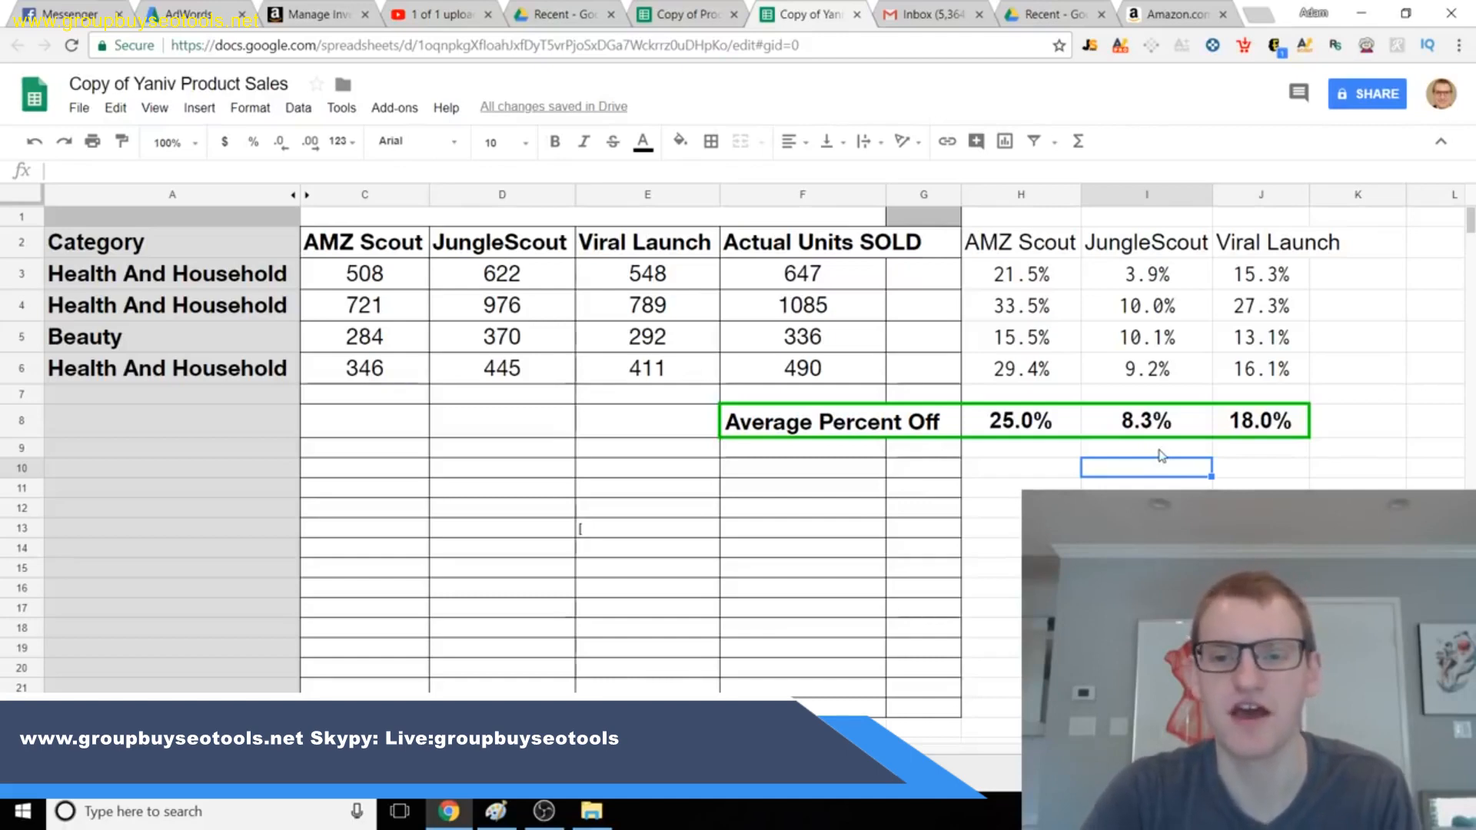
Step: Check the formula behind JungleScout's Average Percent Off in the four-product spreadsheet
click(1167, 427)
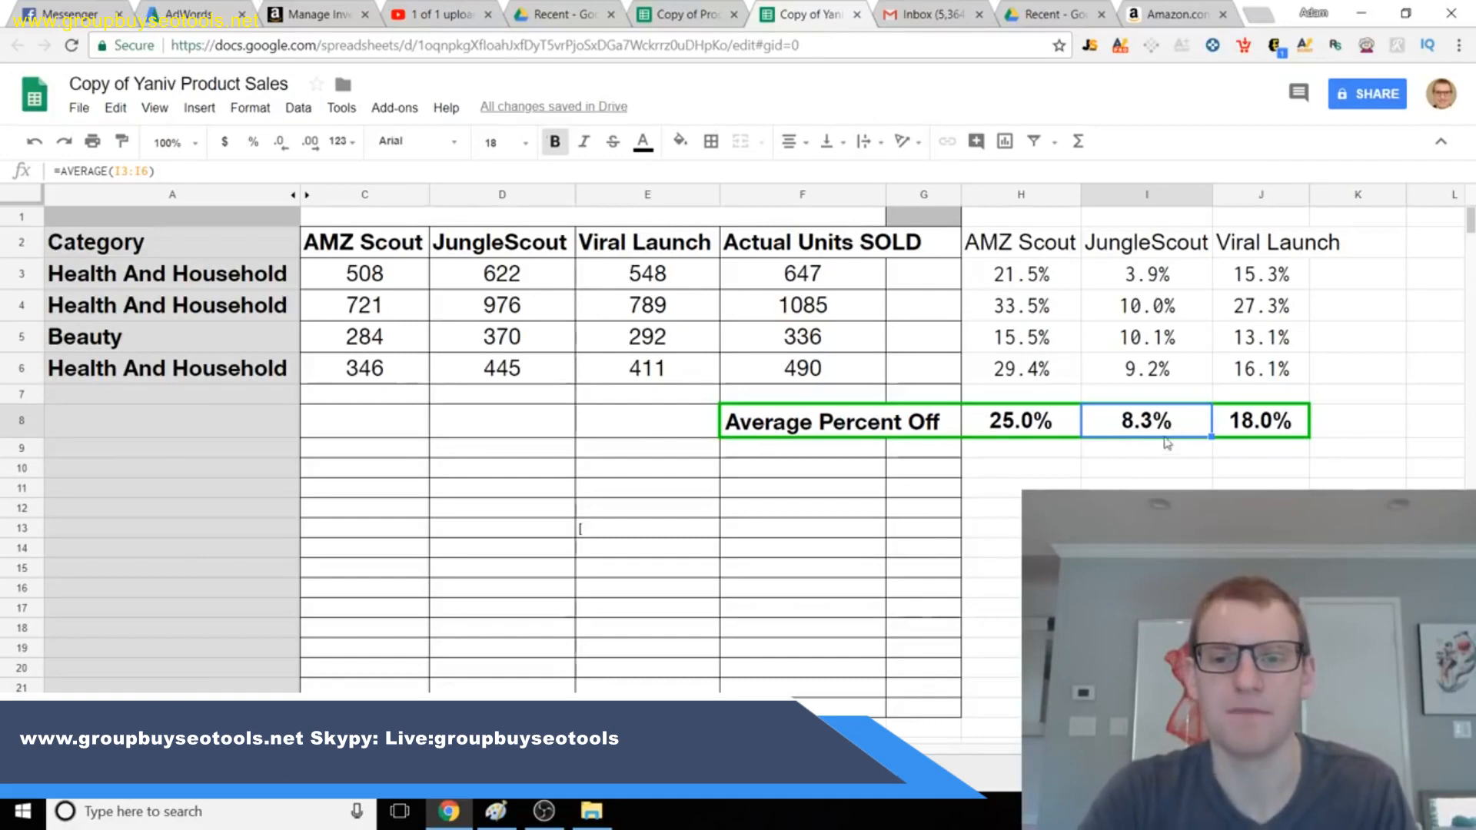
click(1160, 454)
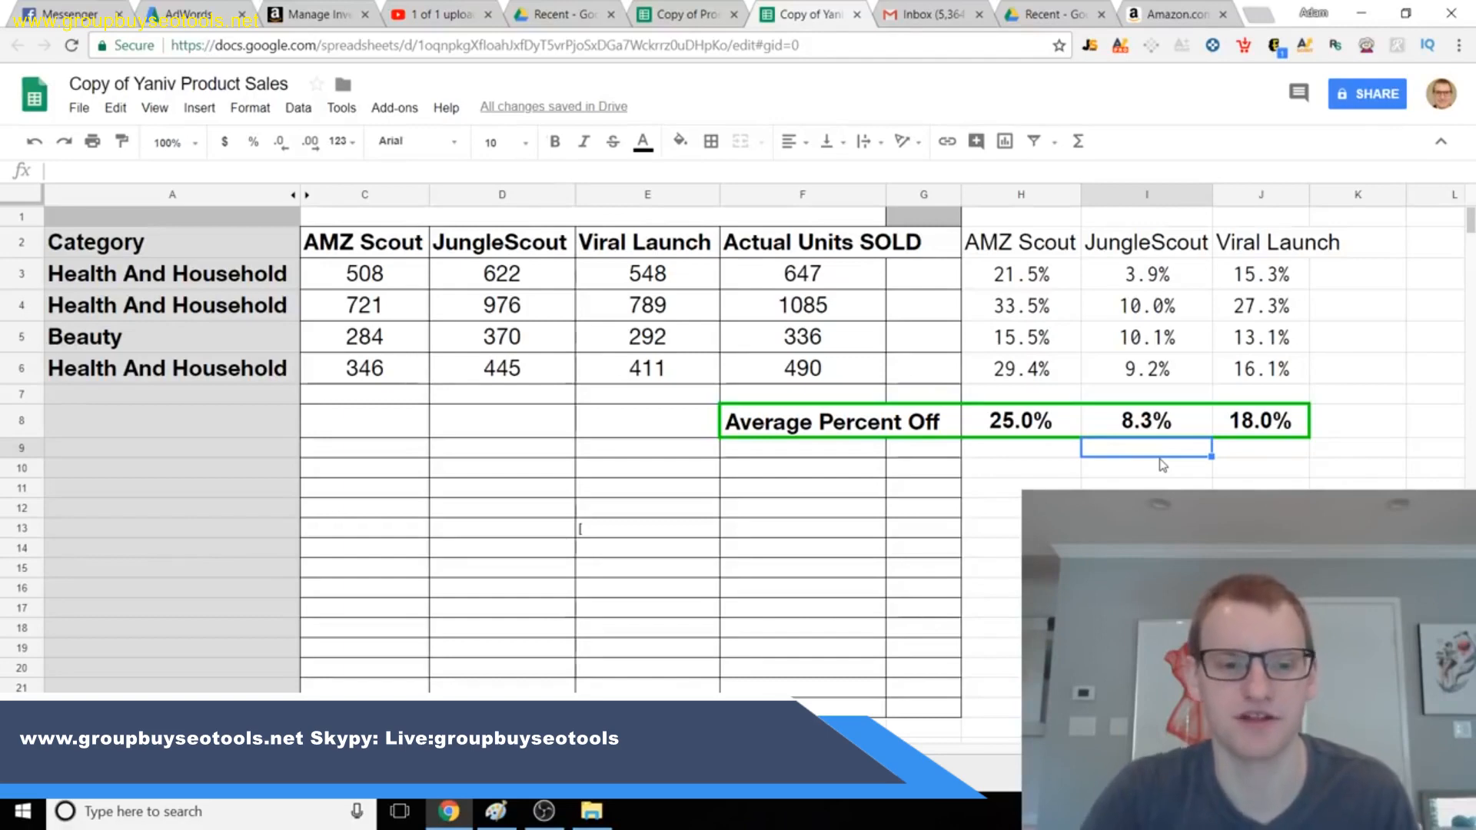
click(579, 529)
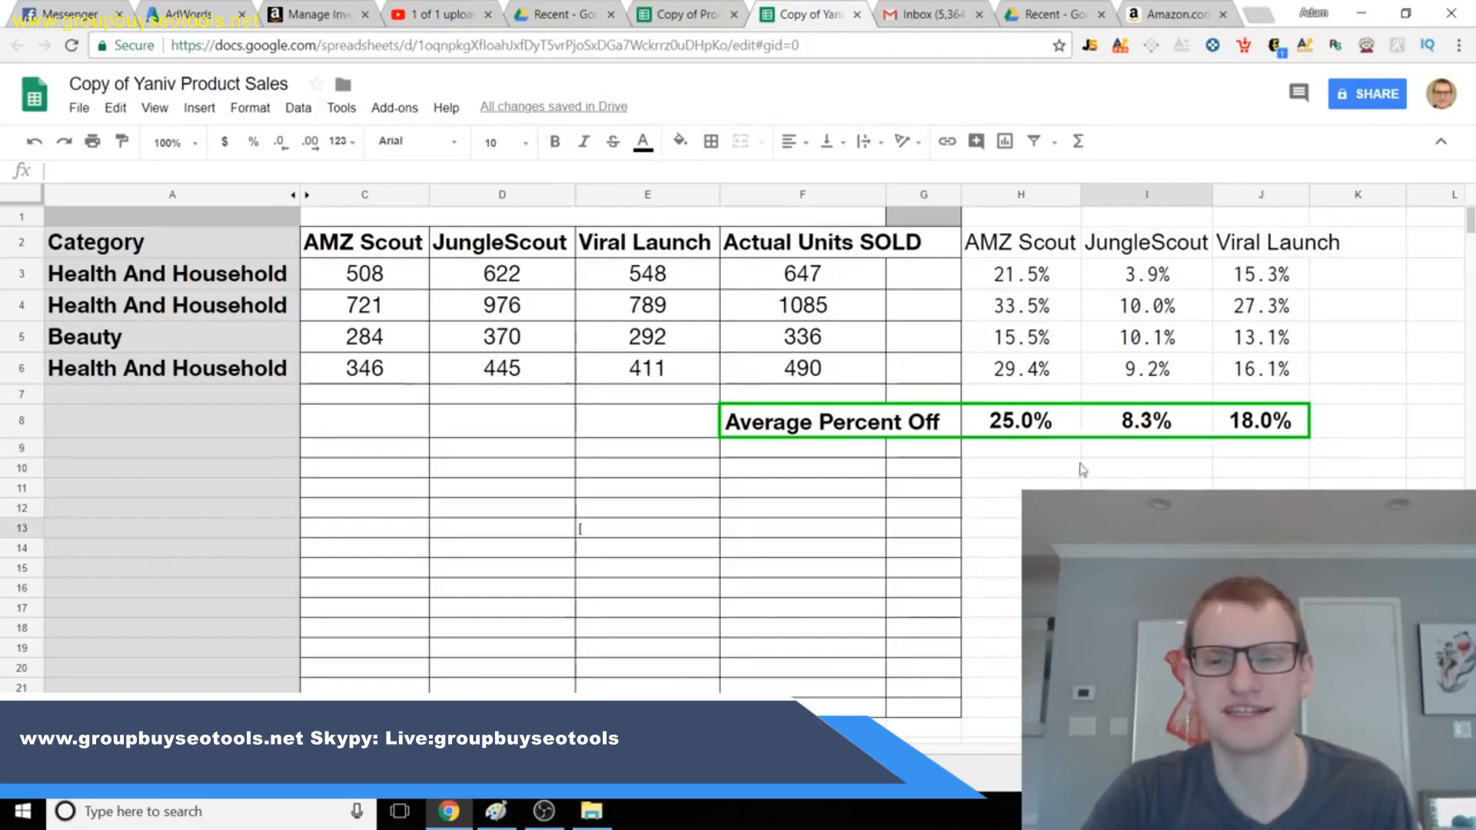
Step: In the daily sales spreadsheet, review Jungle Scout's 29-Mar estimate, its daily error percentages and its average error
click(675, 9)
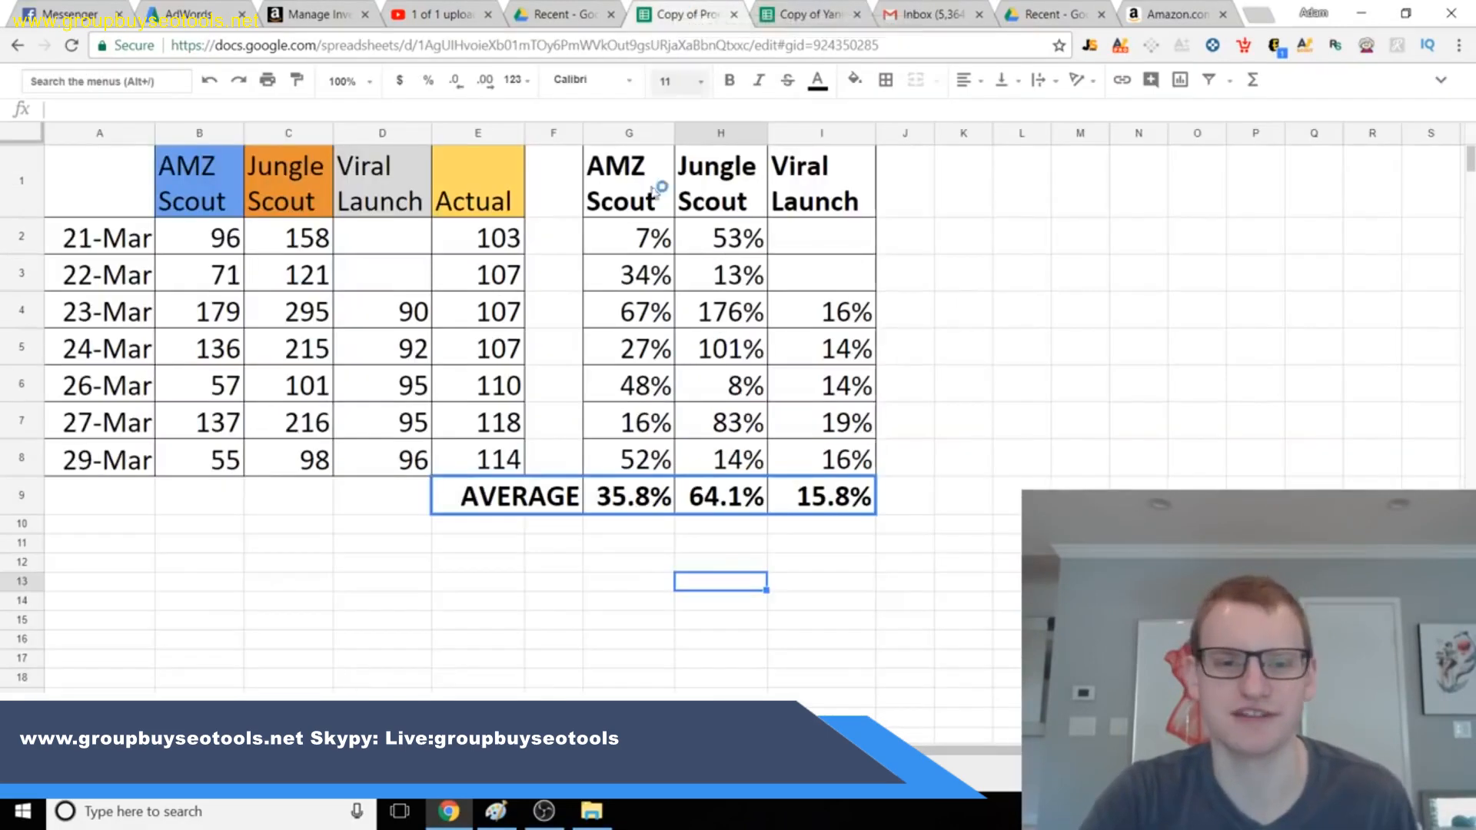
click(706, 541)
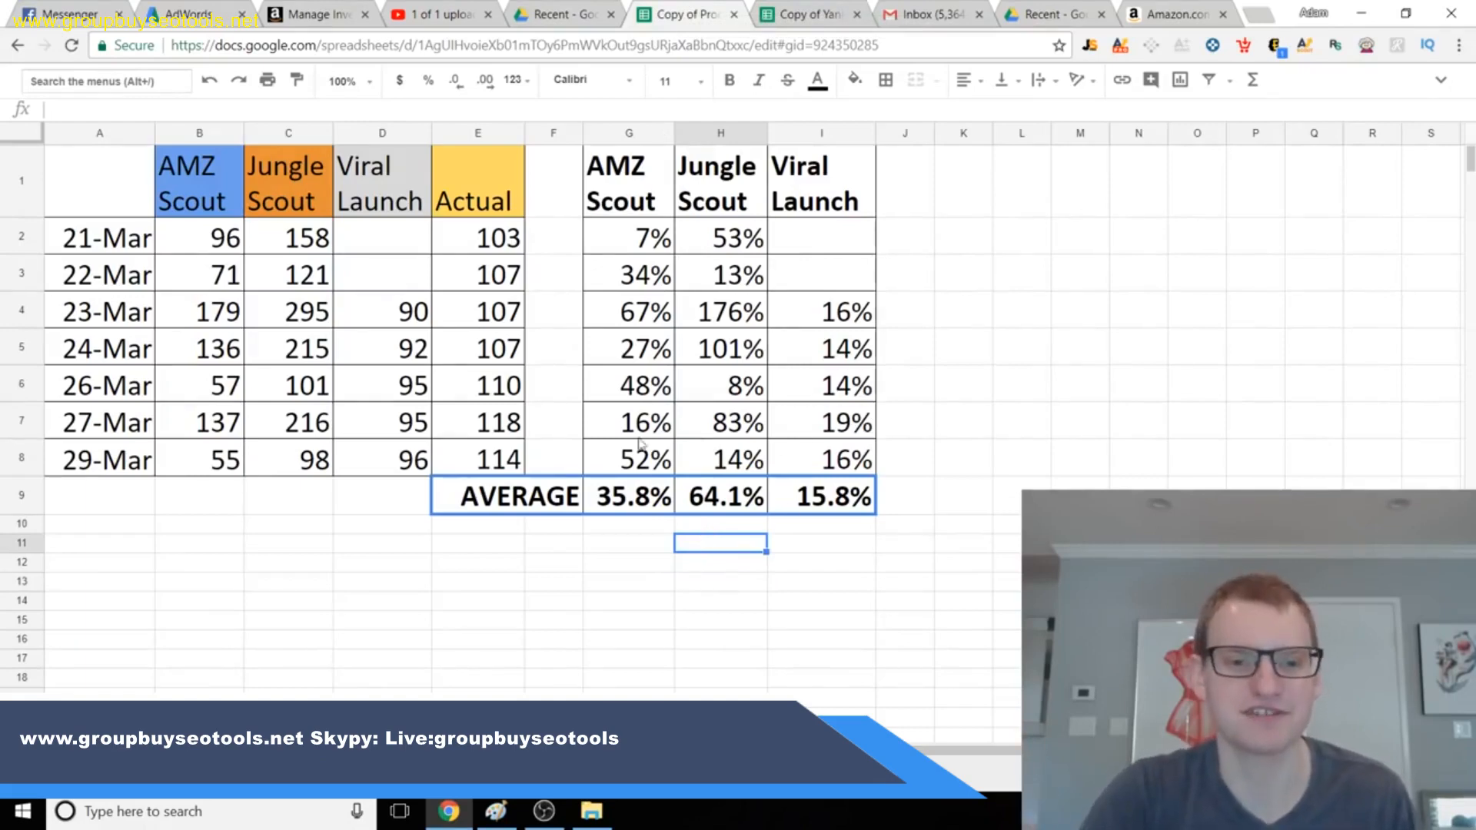
click(283, 470)
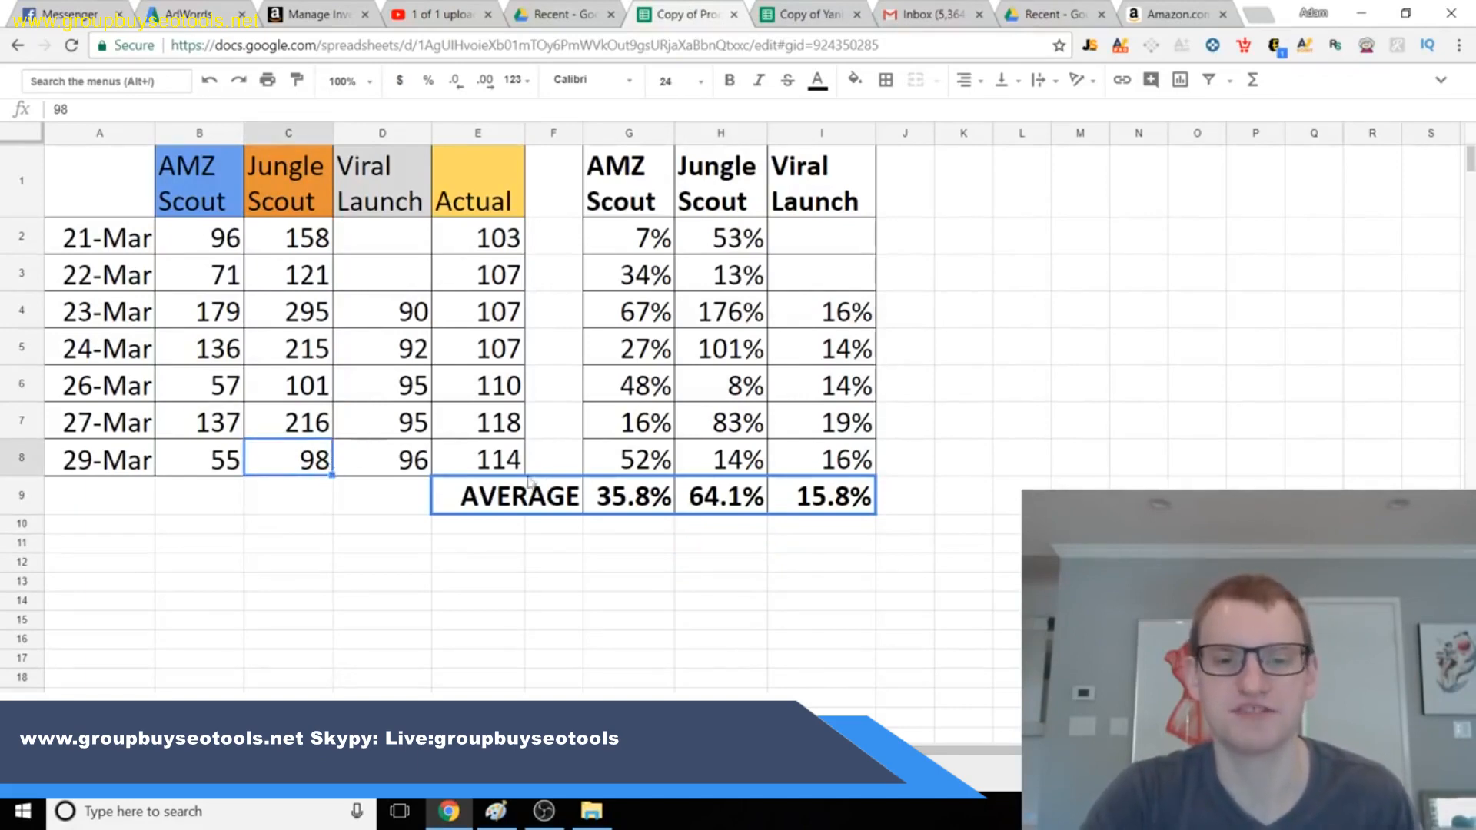
click(711, 500)
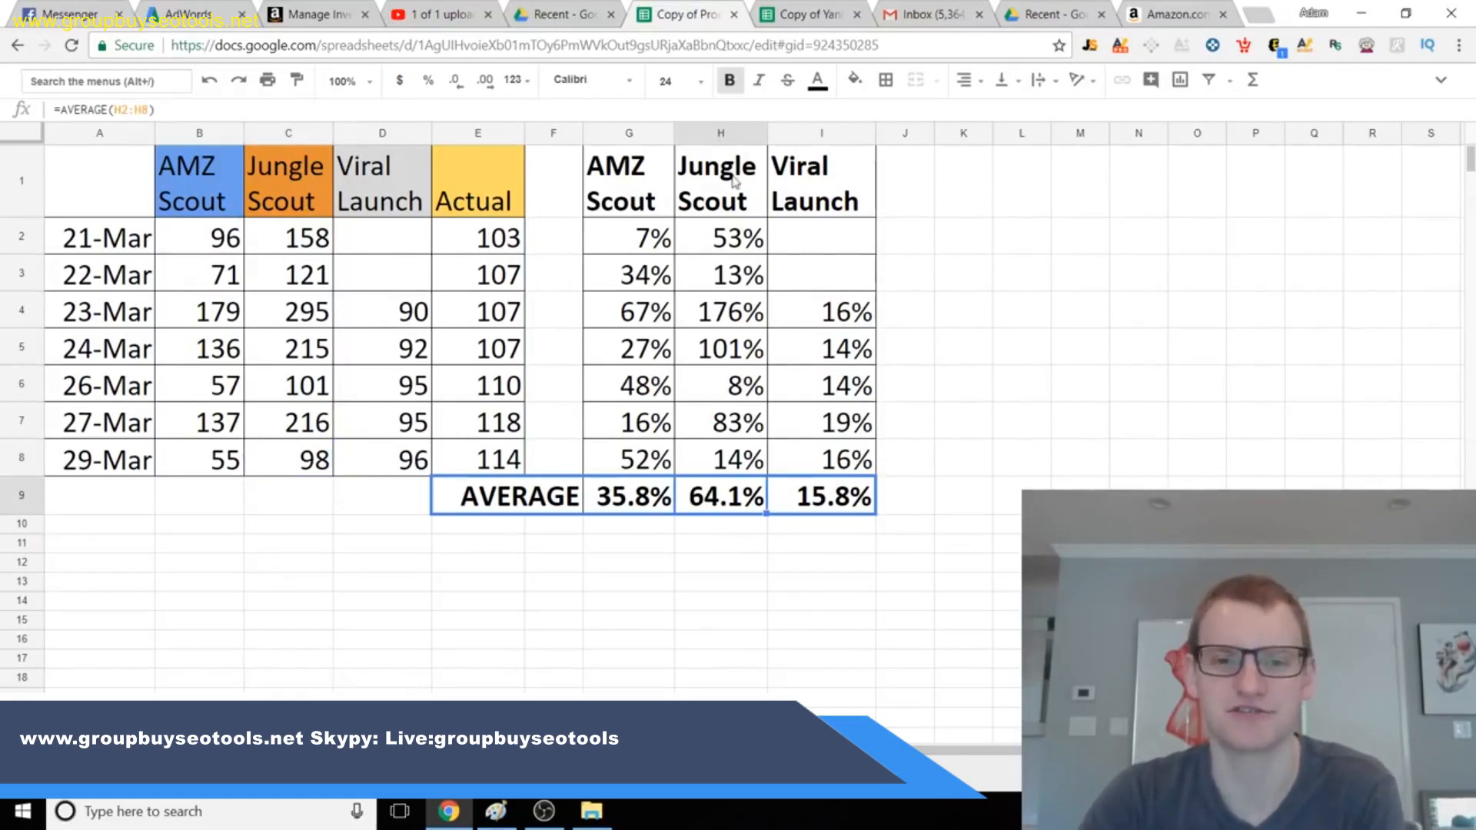
drag(736, 176, 738, 482)
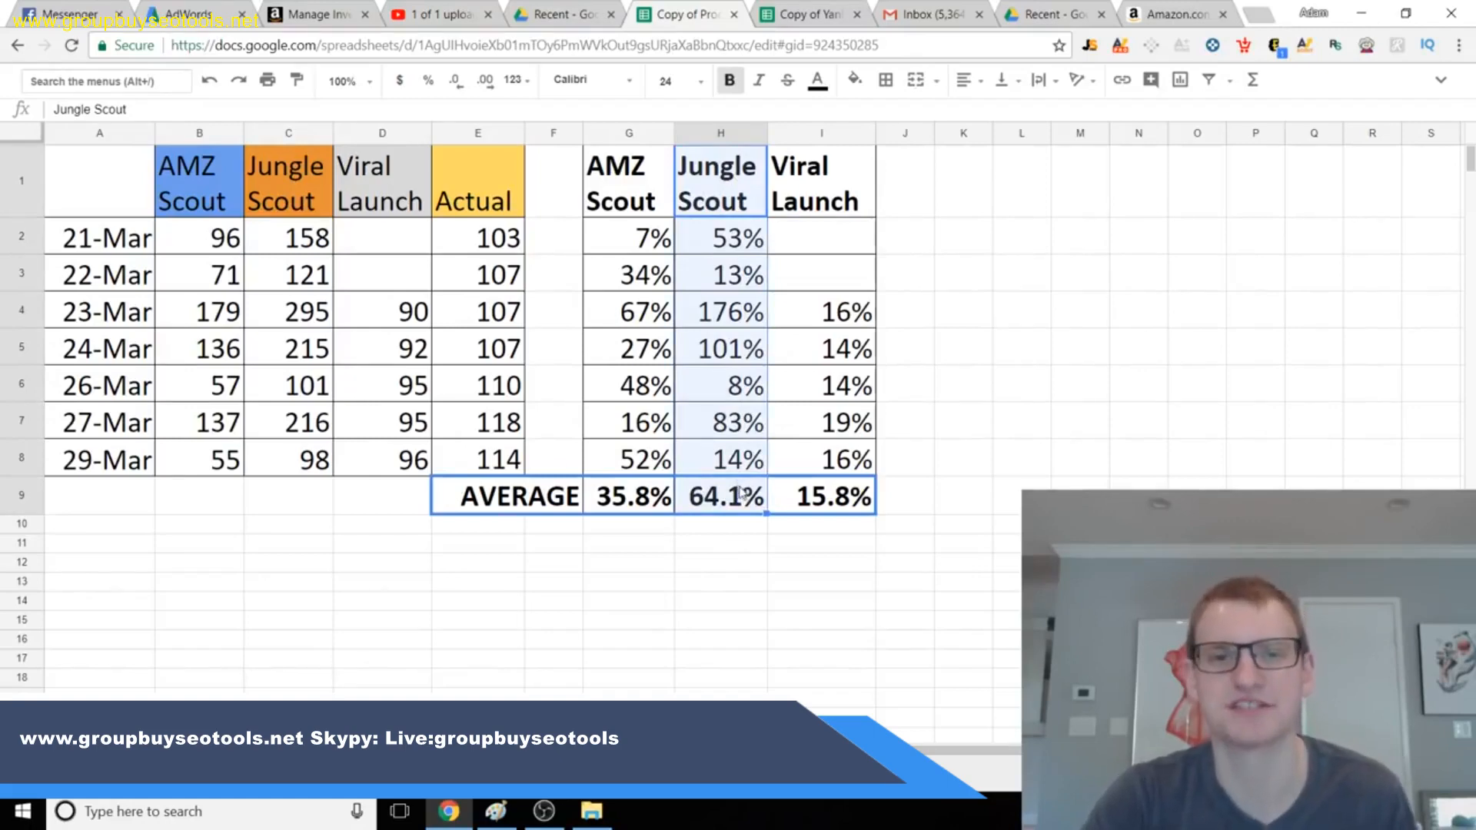
Step: Compare the average errors of AMZ Scout and Viral Launch, and review Viral Launch's daily estimates from 21-Mar to 29-Mar
drag(795, 503, 648, 499)
click(648, 500)
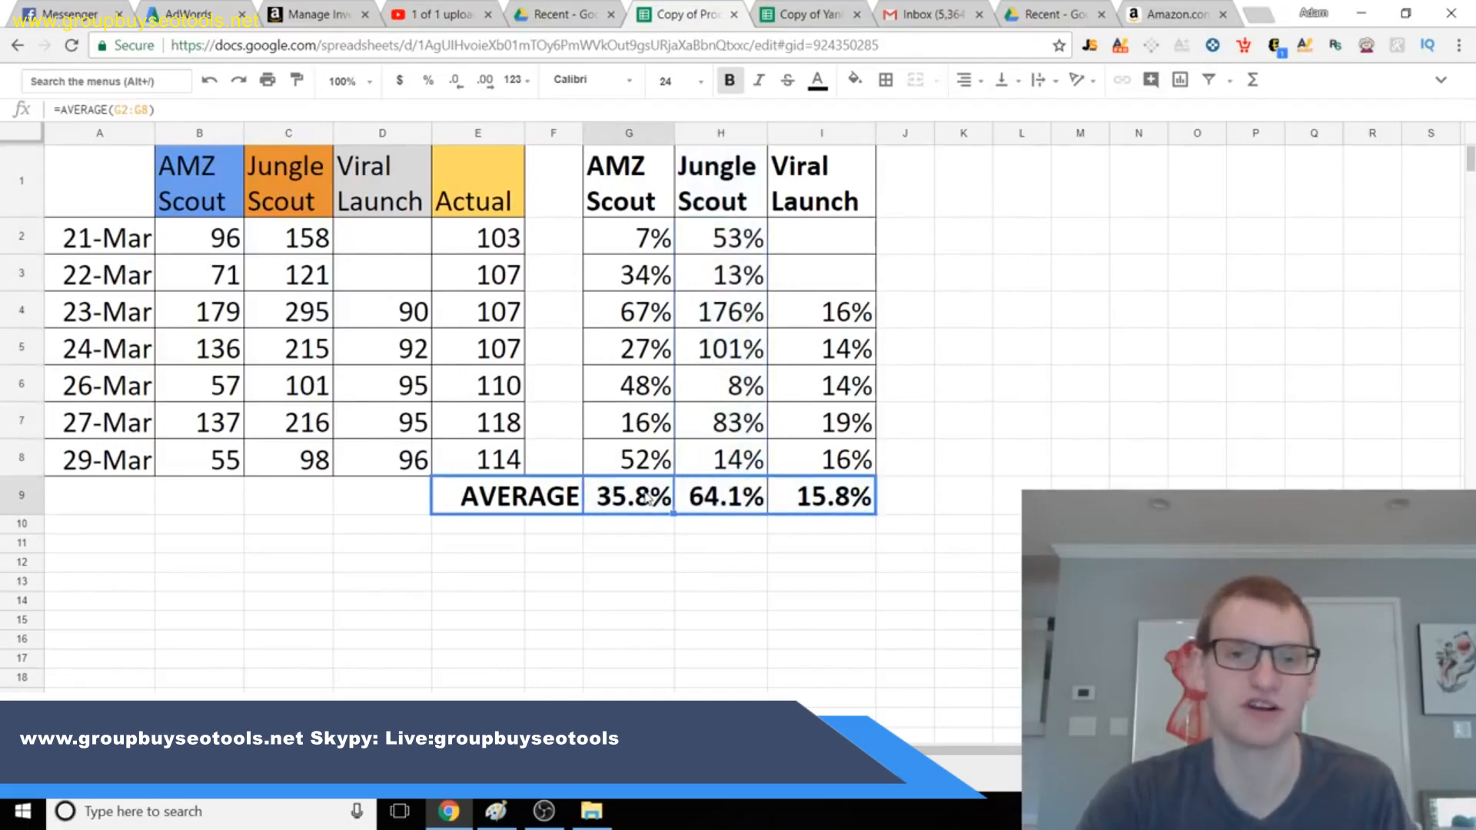
click(819, 499)
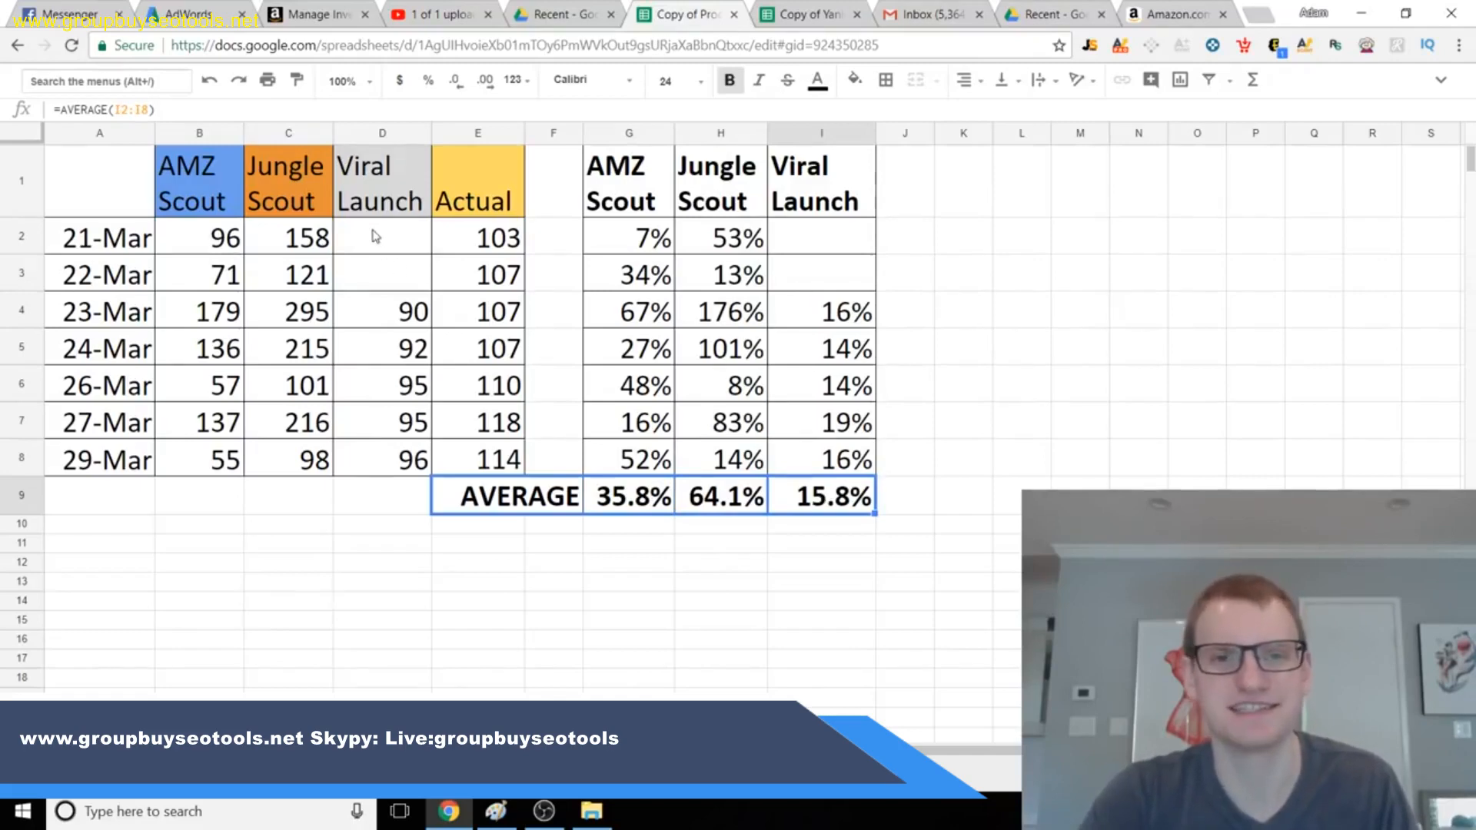
drag(375, 237, 375, 462)
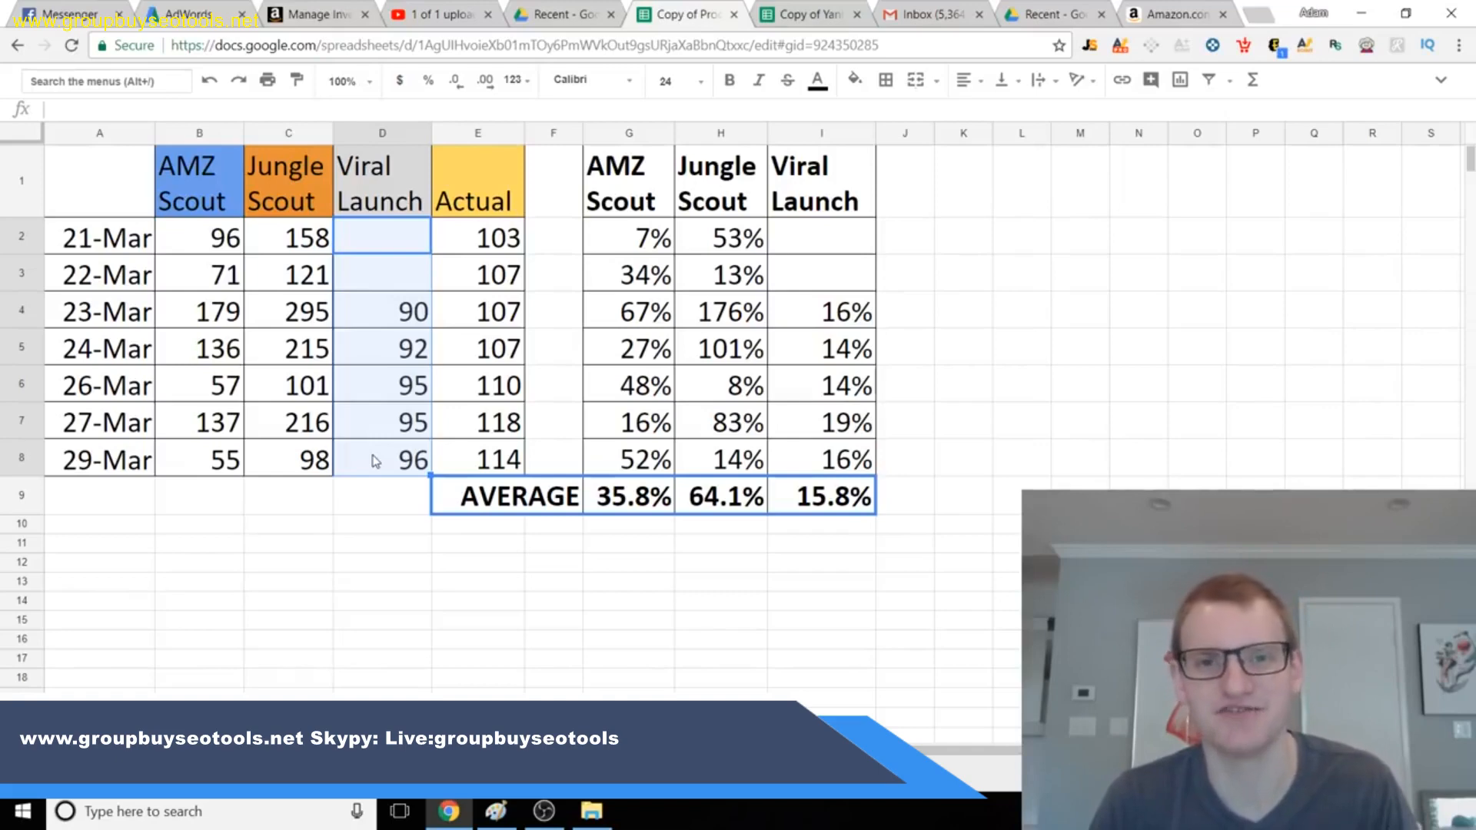
click(375, 460)
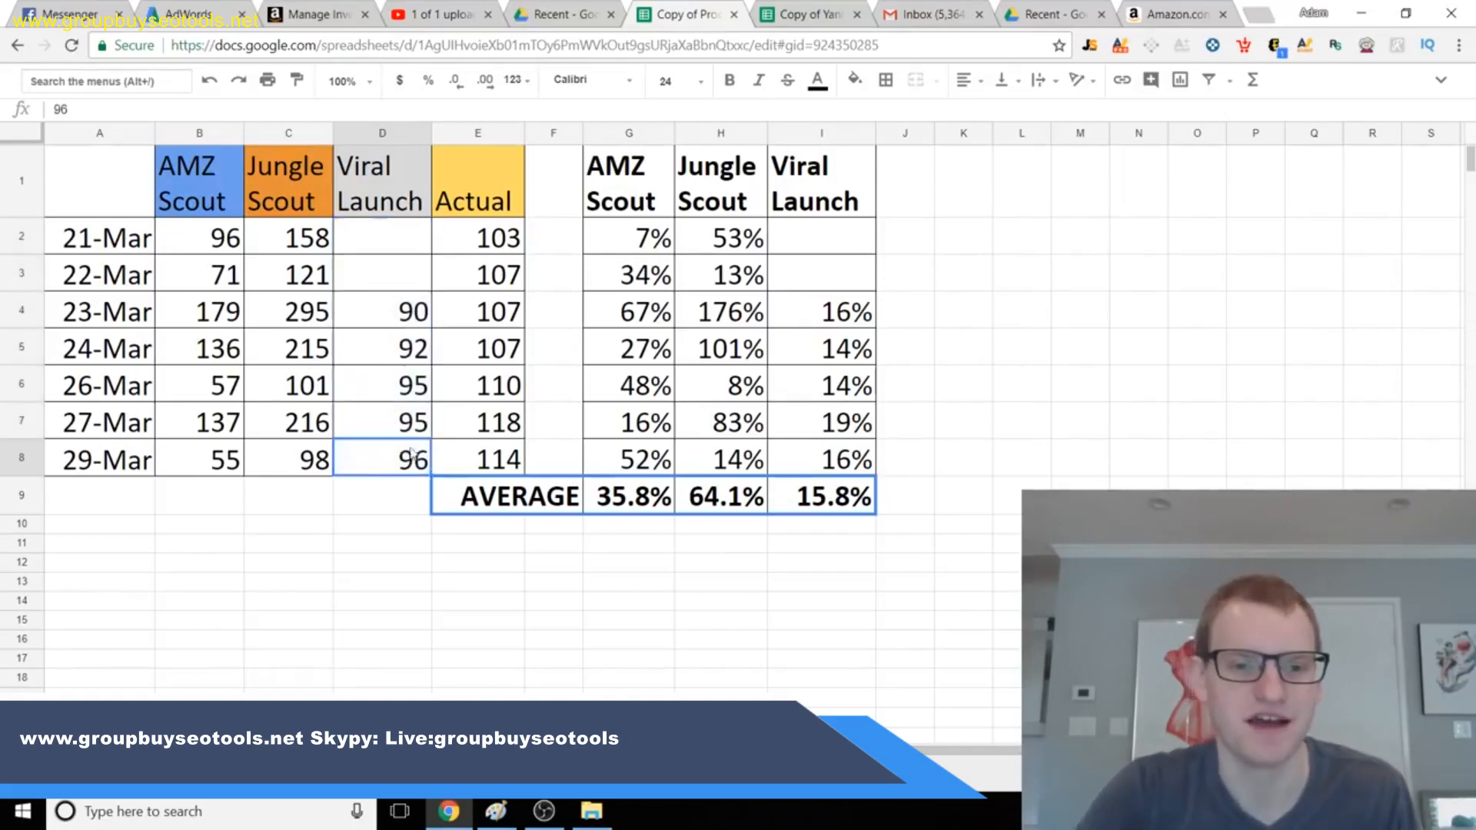
Step: On Amazon, move the Viral Launch analysis aside and browse the silicone egg bites search results
click(1160, 11)
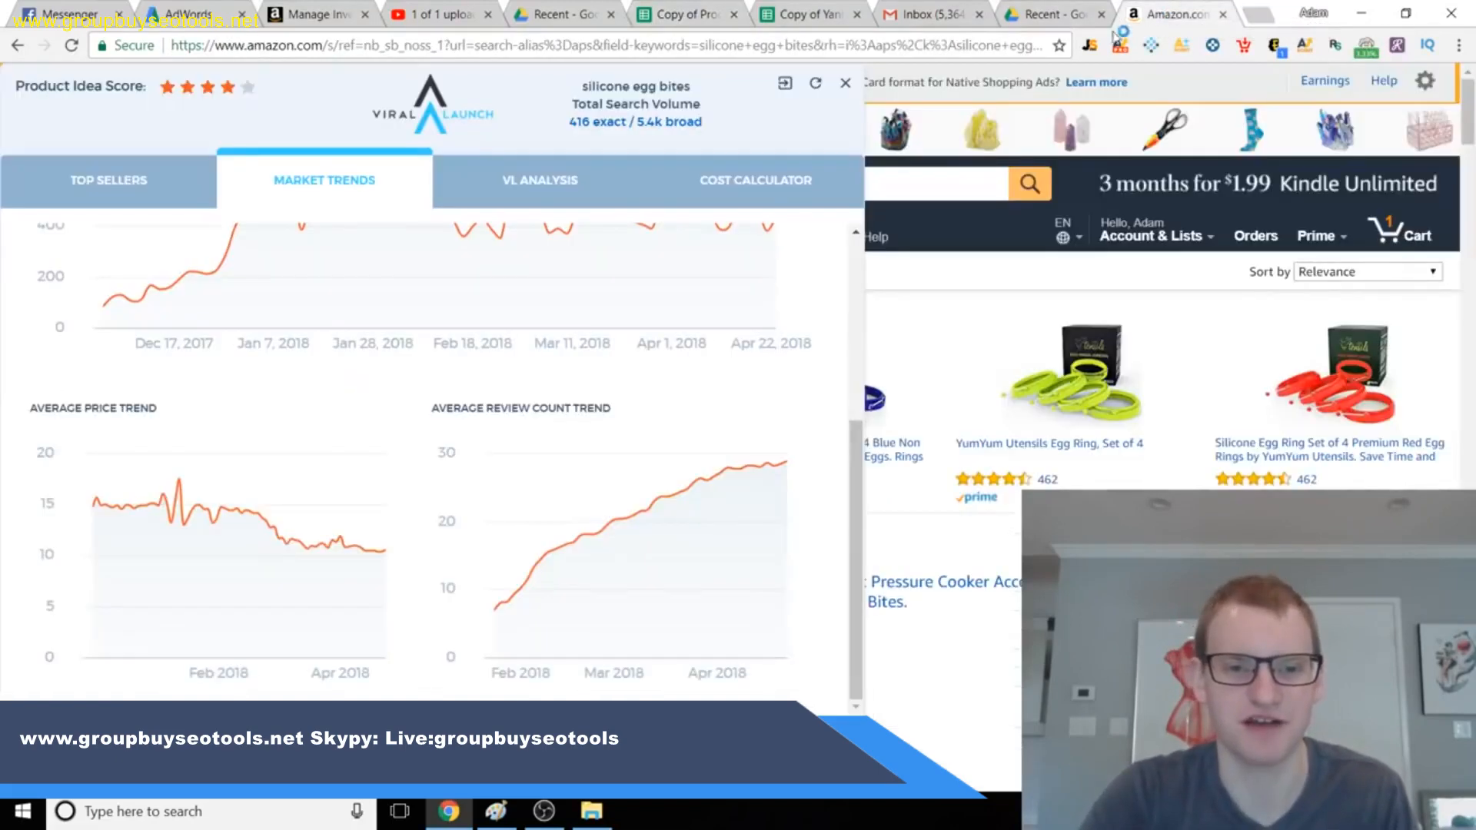
drag(758, 117, 780, 219)
scroll(753, 730, down, 1)
scroll(753, 730, down, 6)
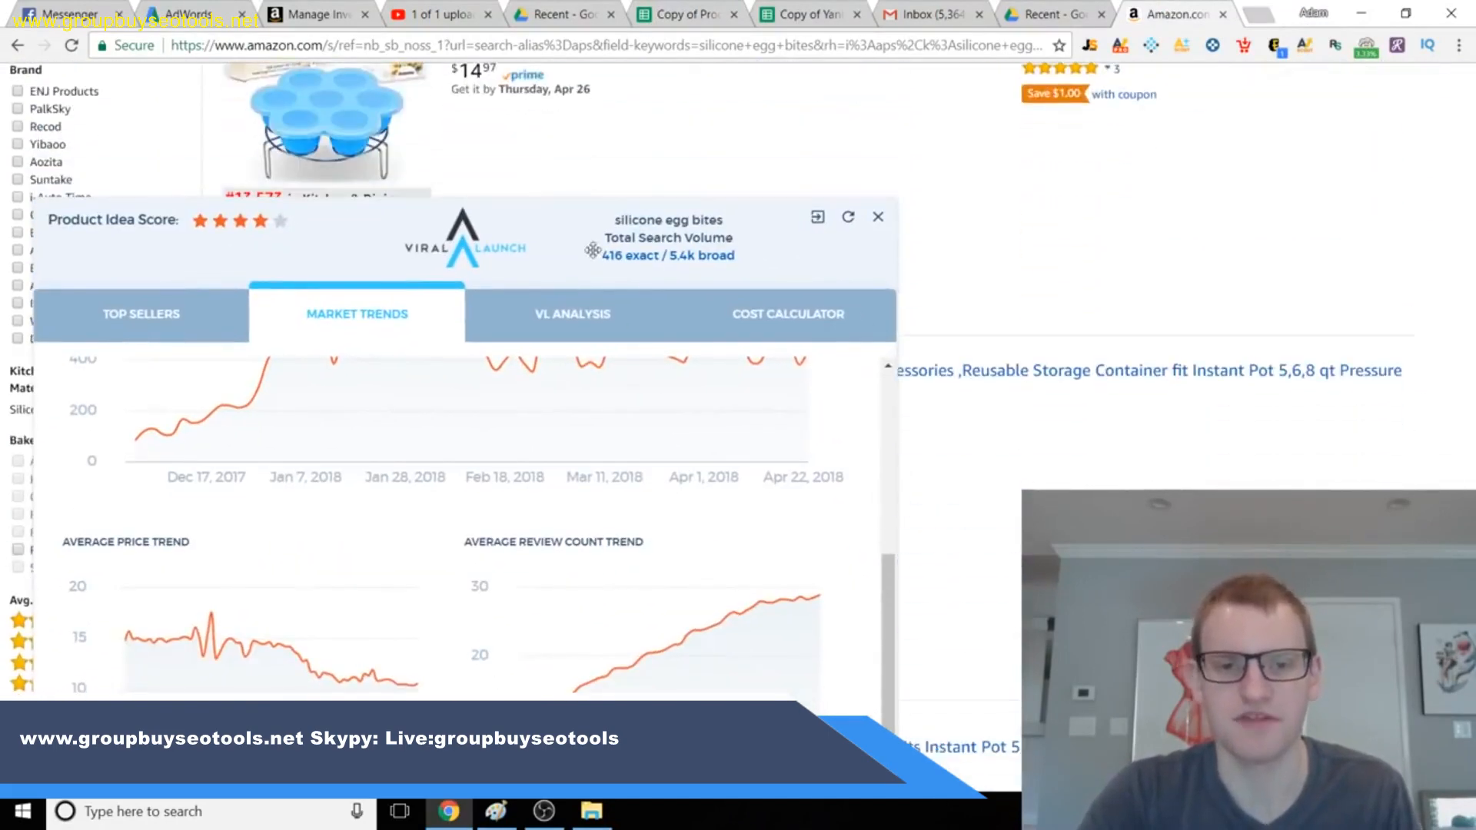
drag(575, 233, 1037, 528)
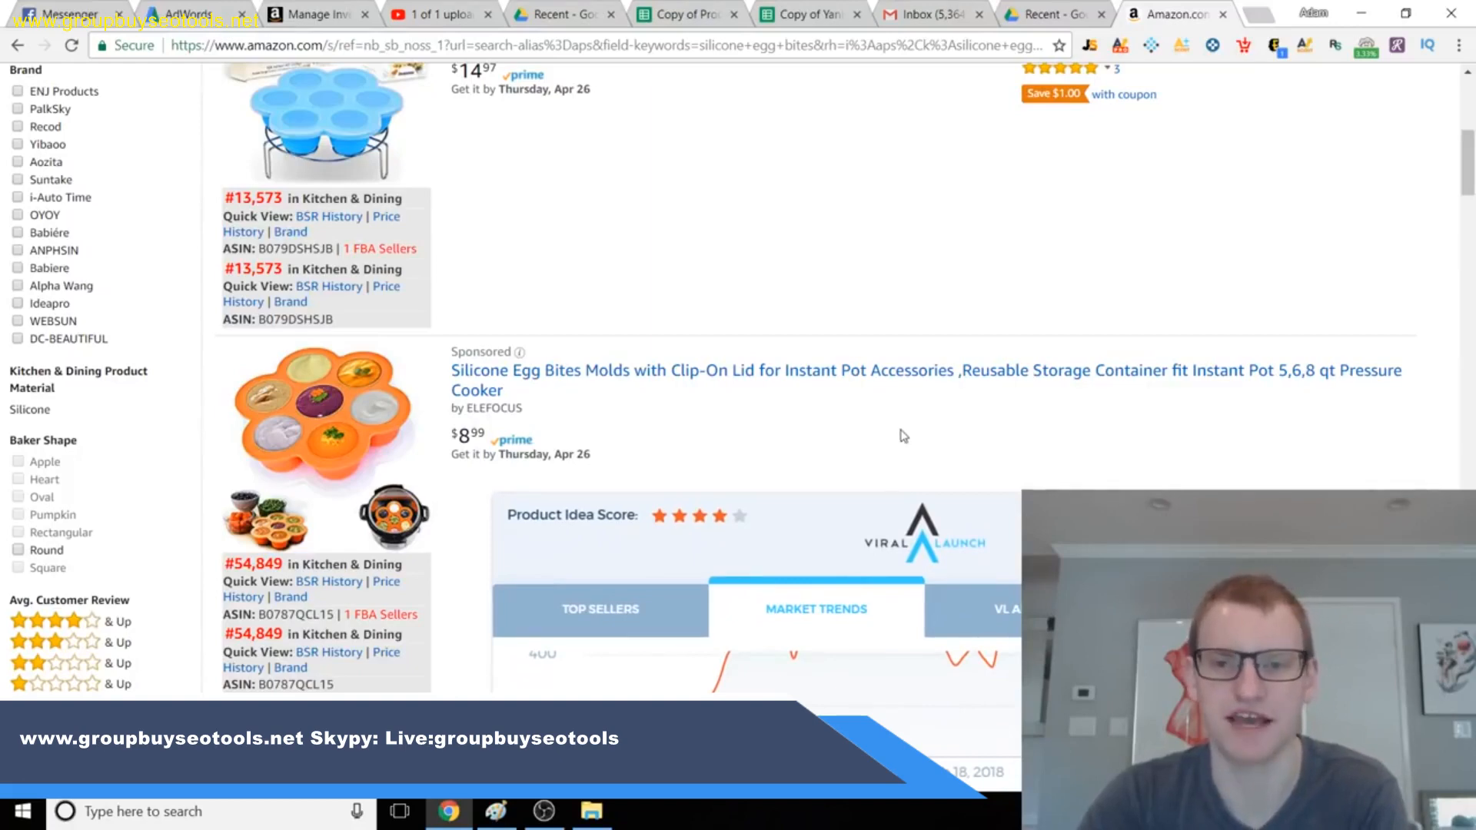
scroll(903, 436, up, 2)
scroll(903, 436, down, 6)
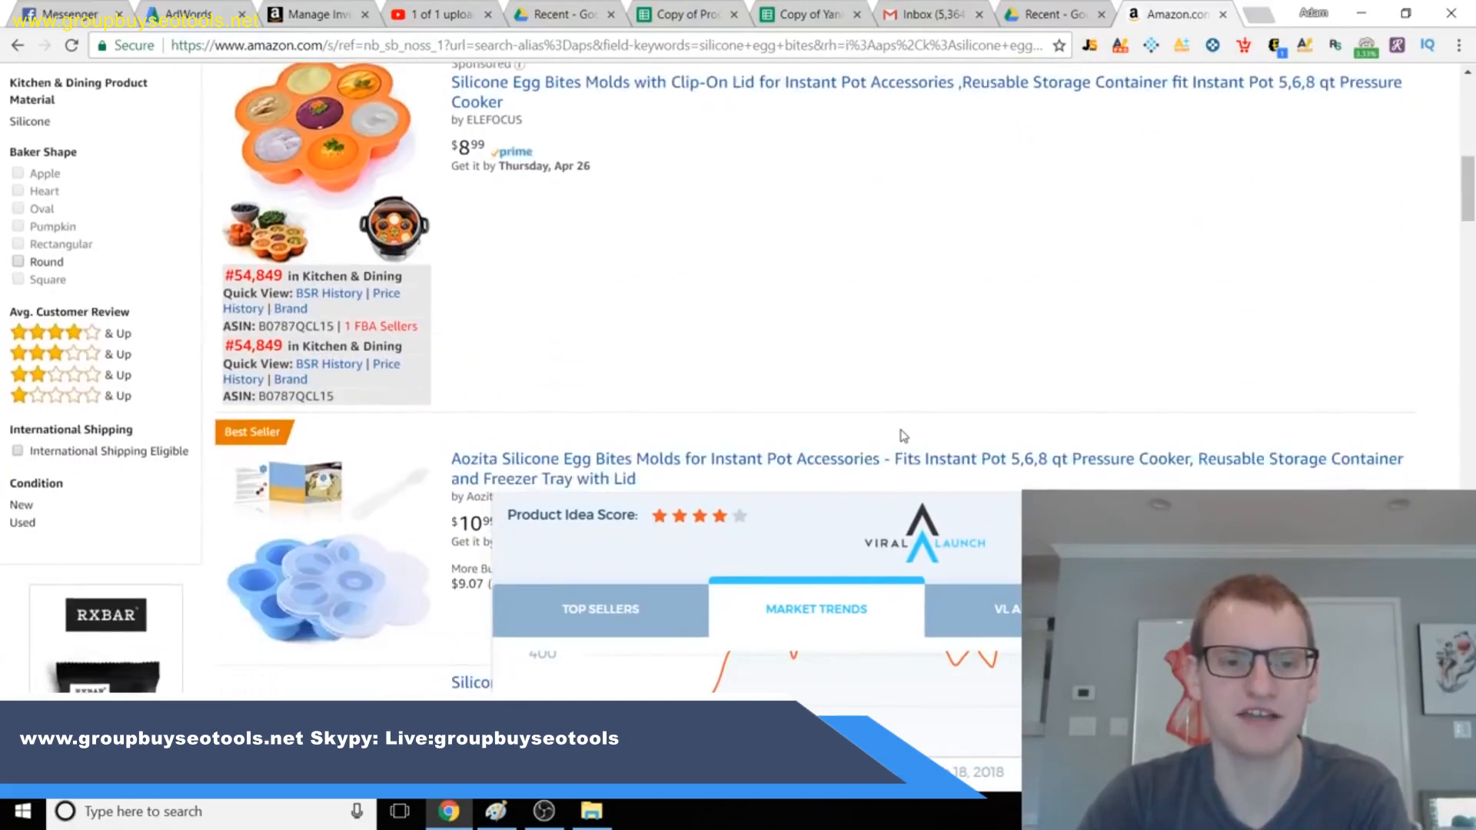
scroll(903, 436, down, 4)
scroll(903, 436, down, 1)
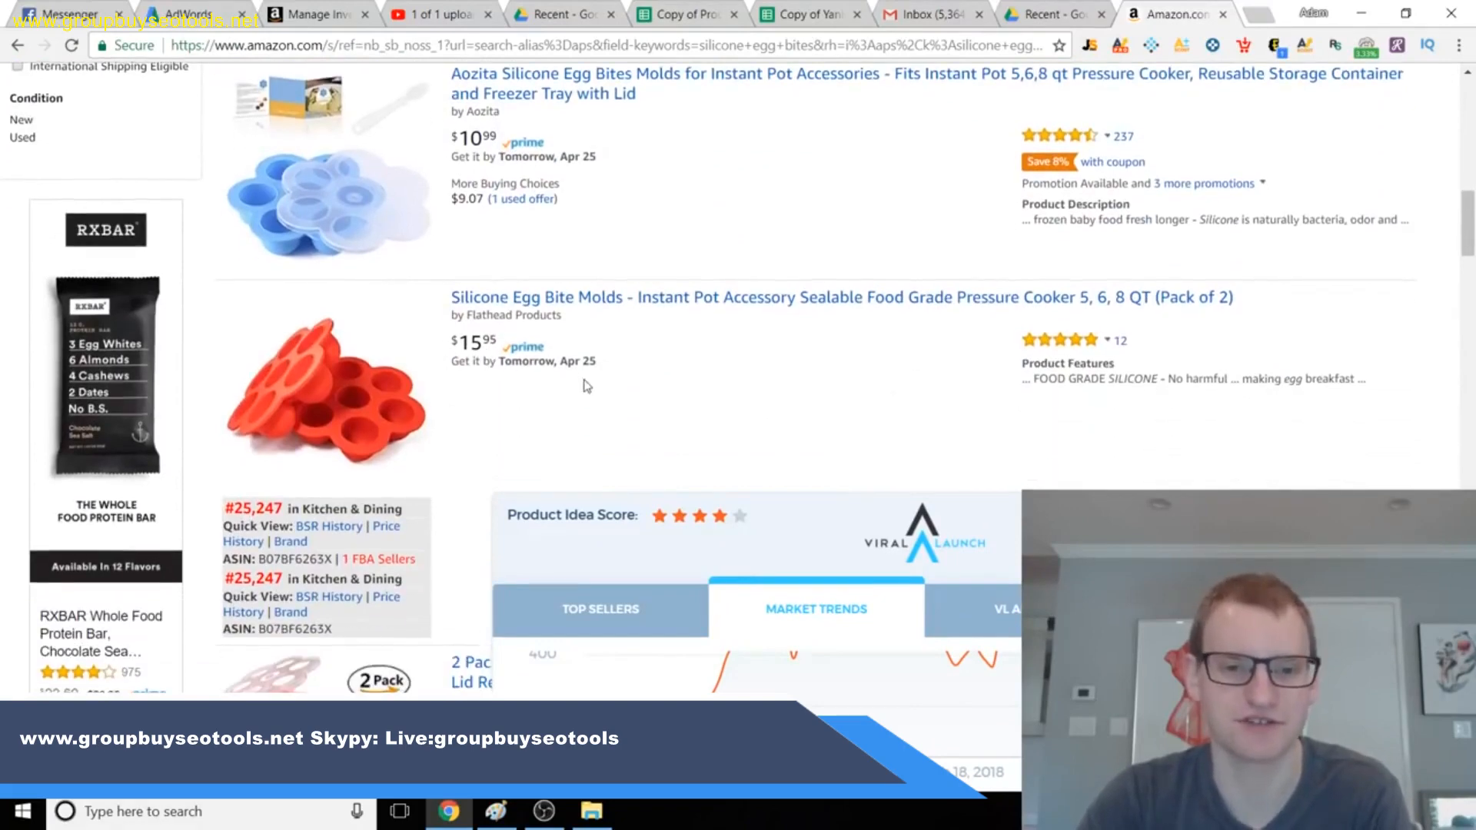
scroll(586, 385, down, 5)
scroll(691, 421, down, 3)
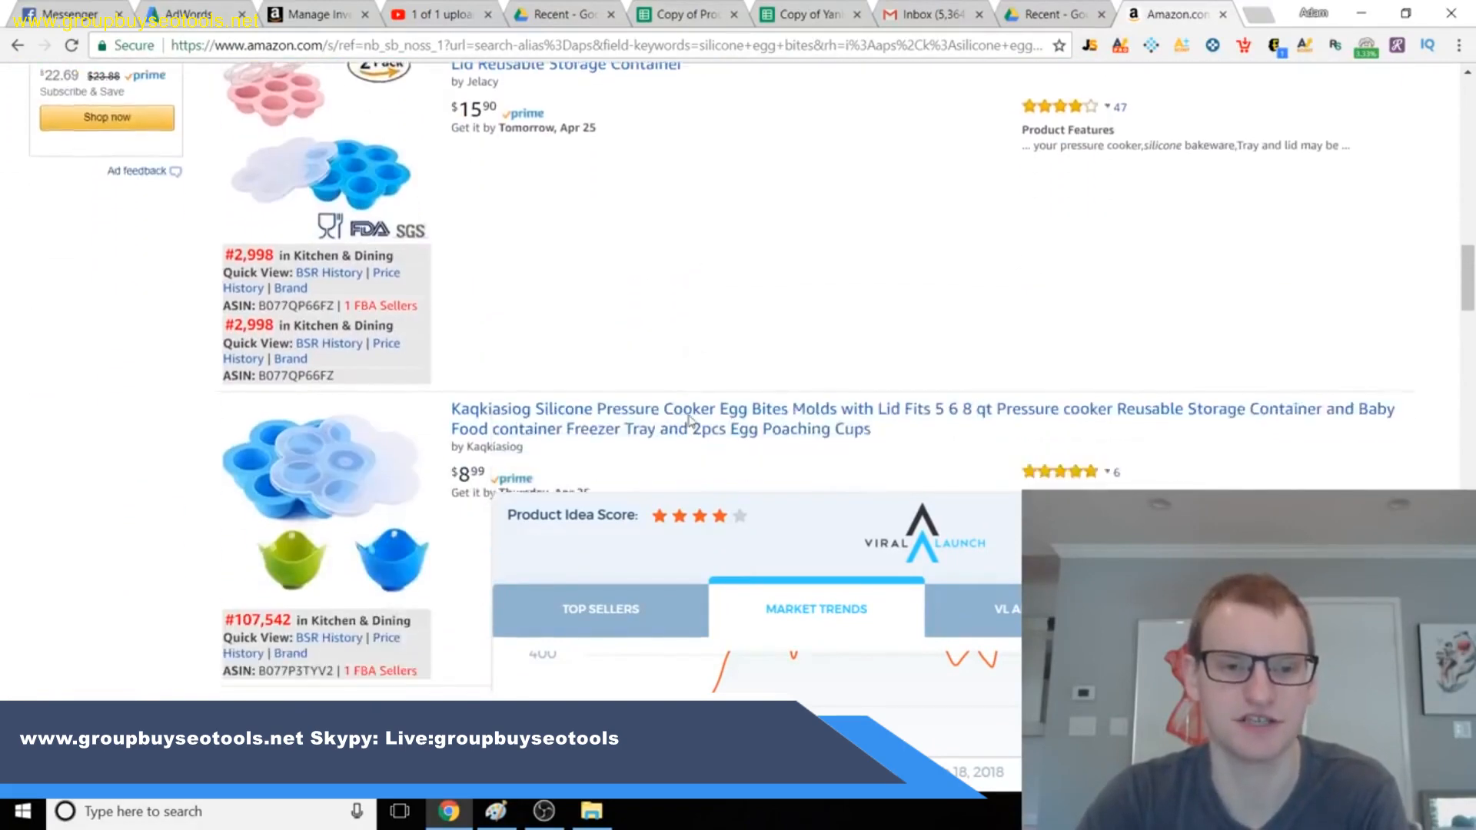
Step: Bring the Viral Launch analysis back into full view and examine its Average Price Trend and Average Review Count Trend charts
drag(817, 507, 704, 77)
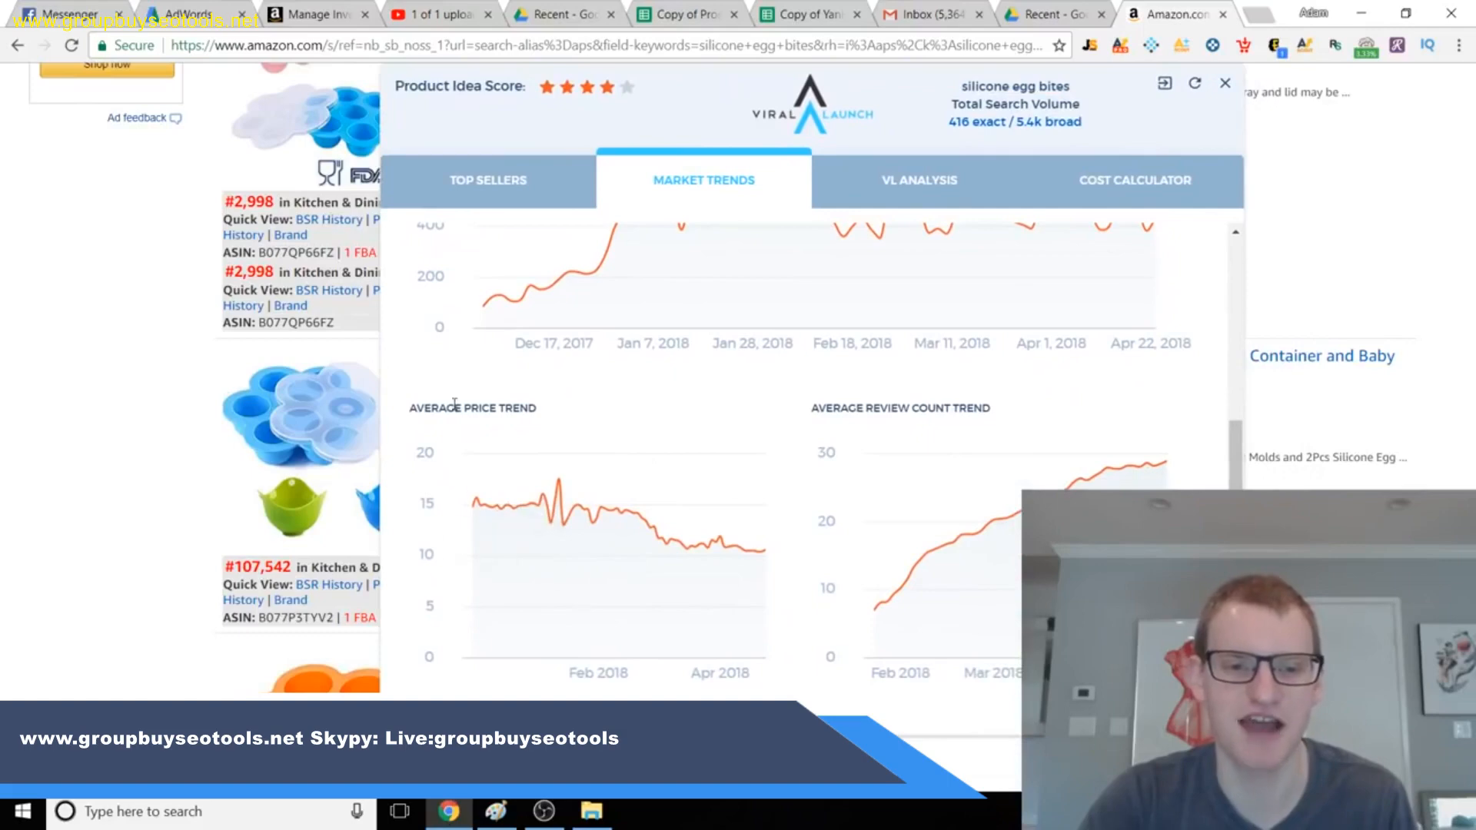
drag(455, 408, 513, 408)
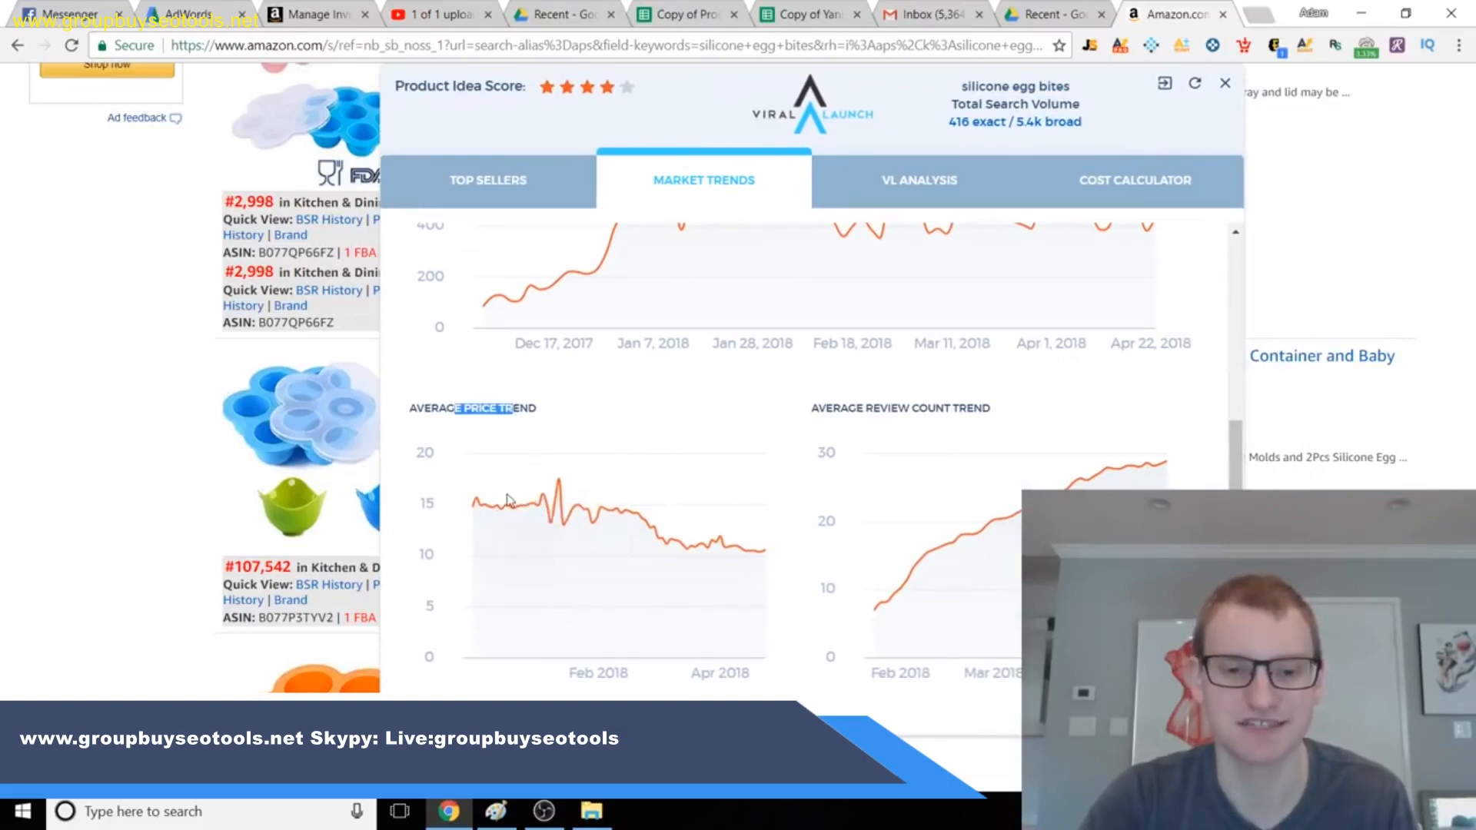
mouse_move(480, 508)
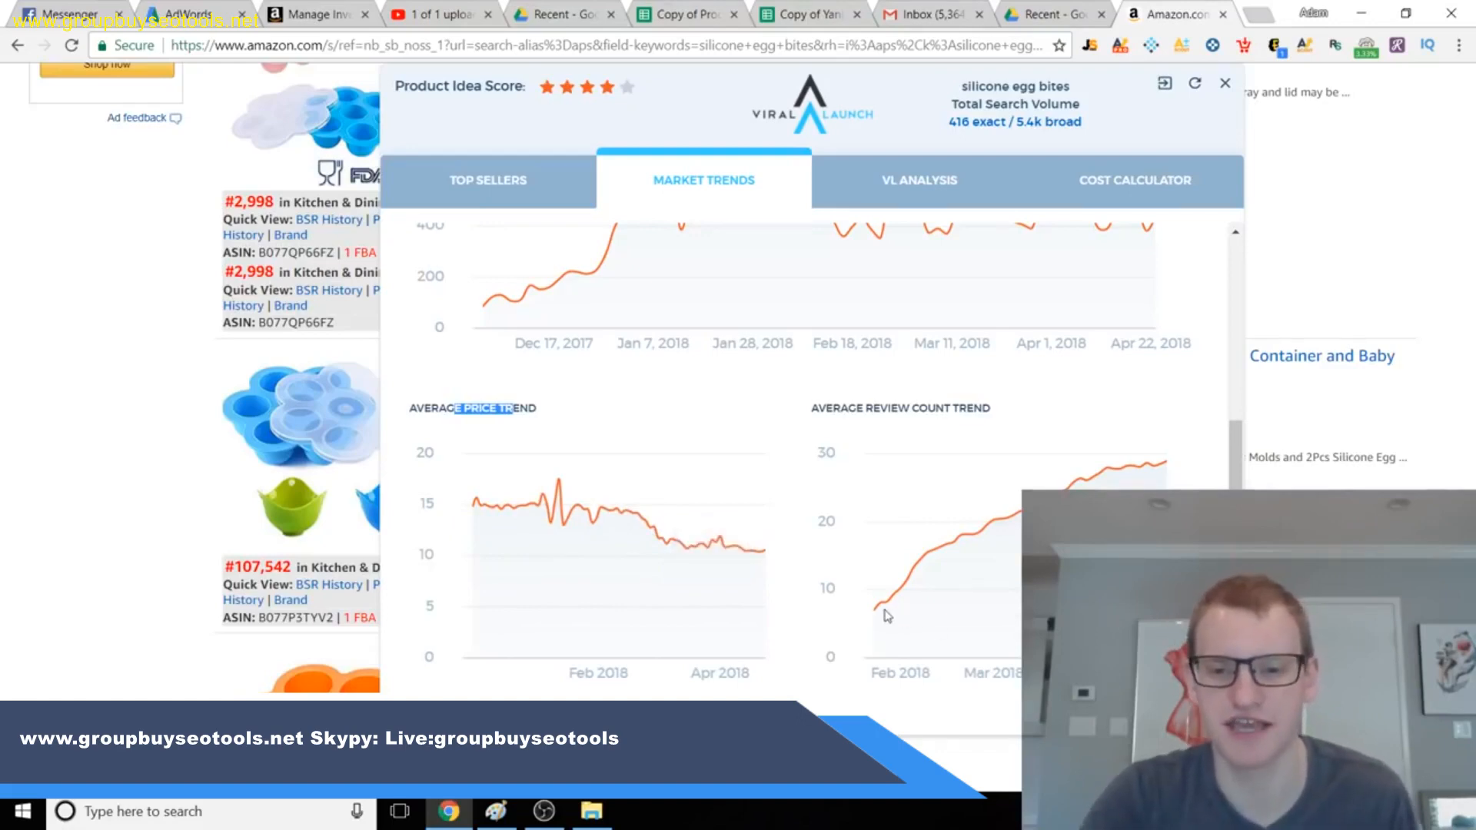
mouse_move(1161, 472)
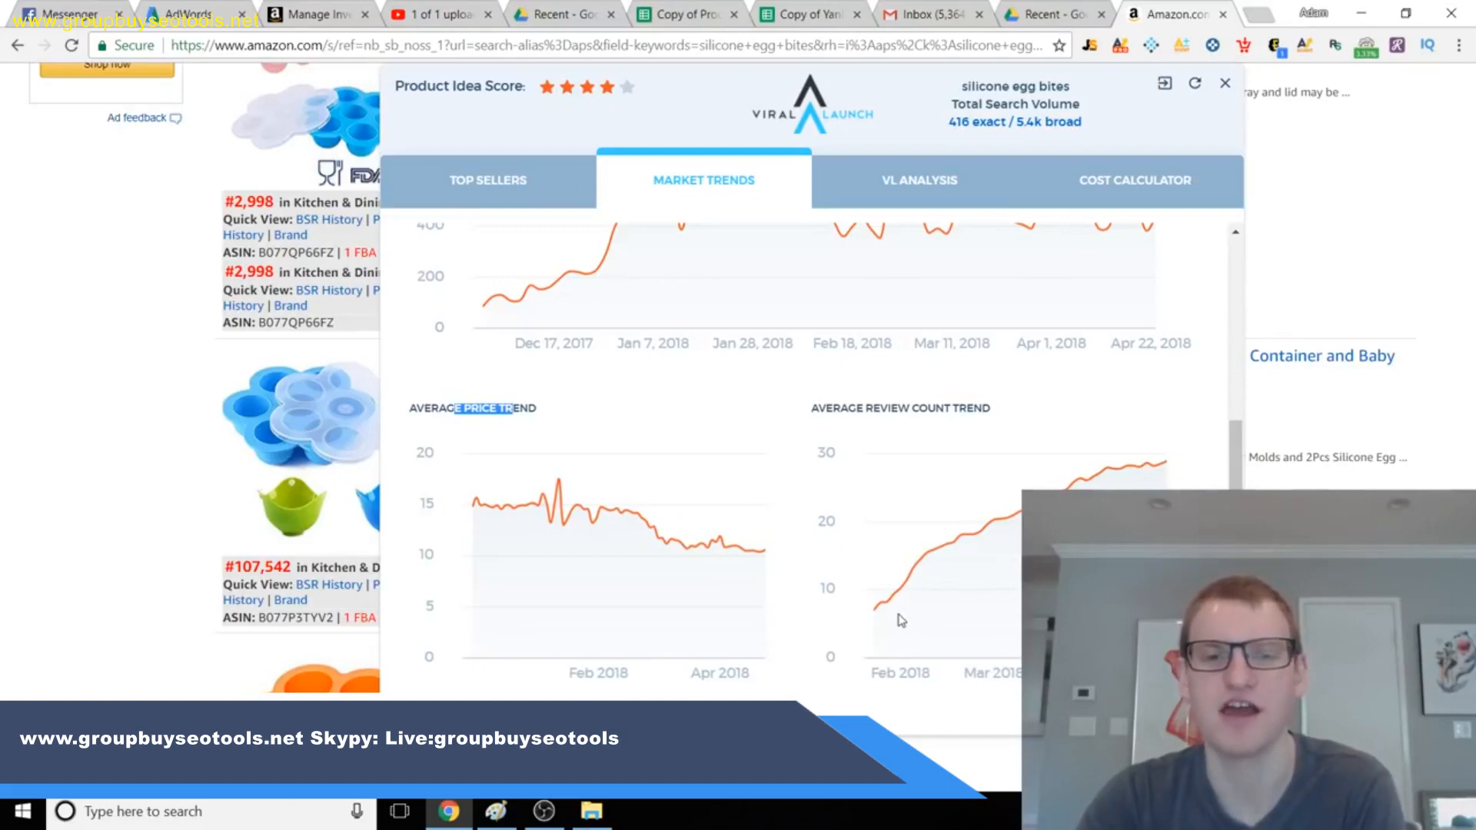
Step: View the Top Sellers data for silicone egg bites and close the Viral Launch analysis
scroll(905, 627, up, 4)
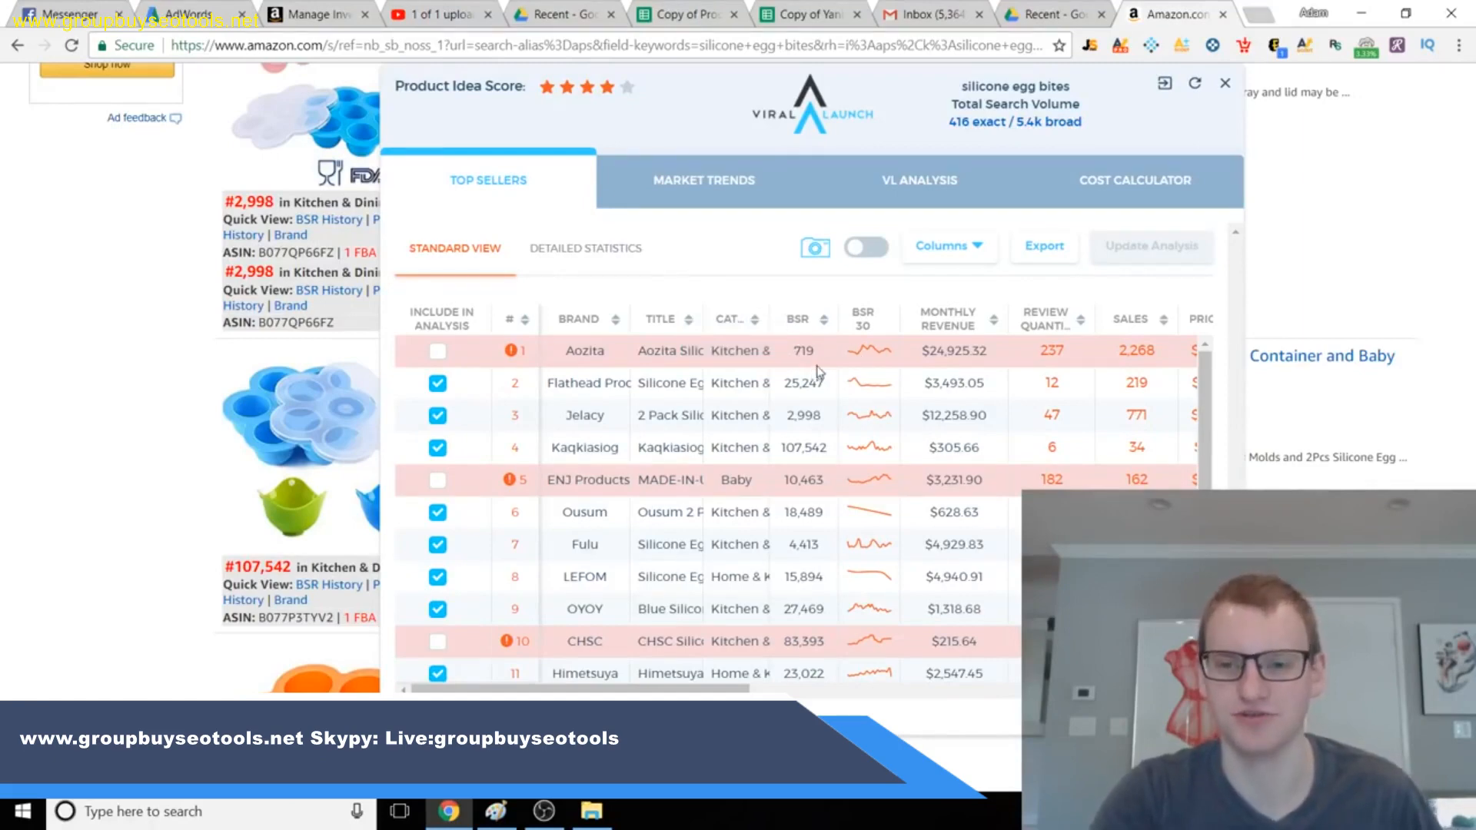
click(1224, 83)
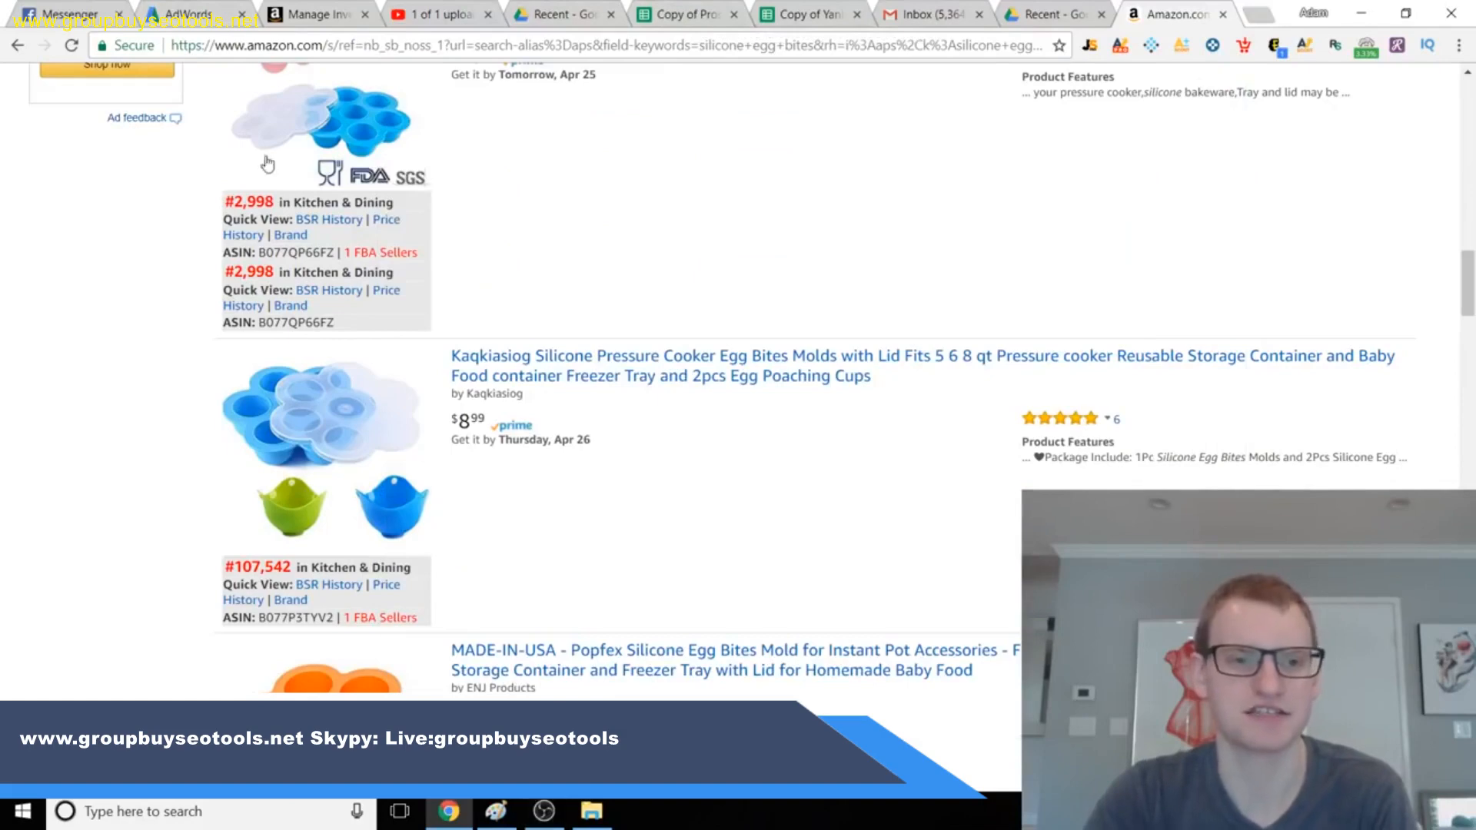
Step: Return to the four-product sales spreadsheet to review the three tools' Average Percent Off values
click(669, 15)
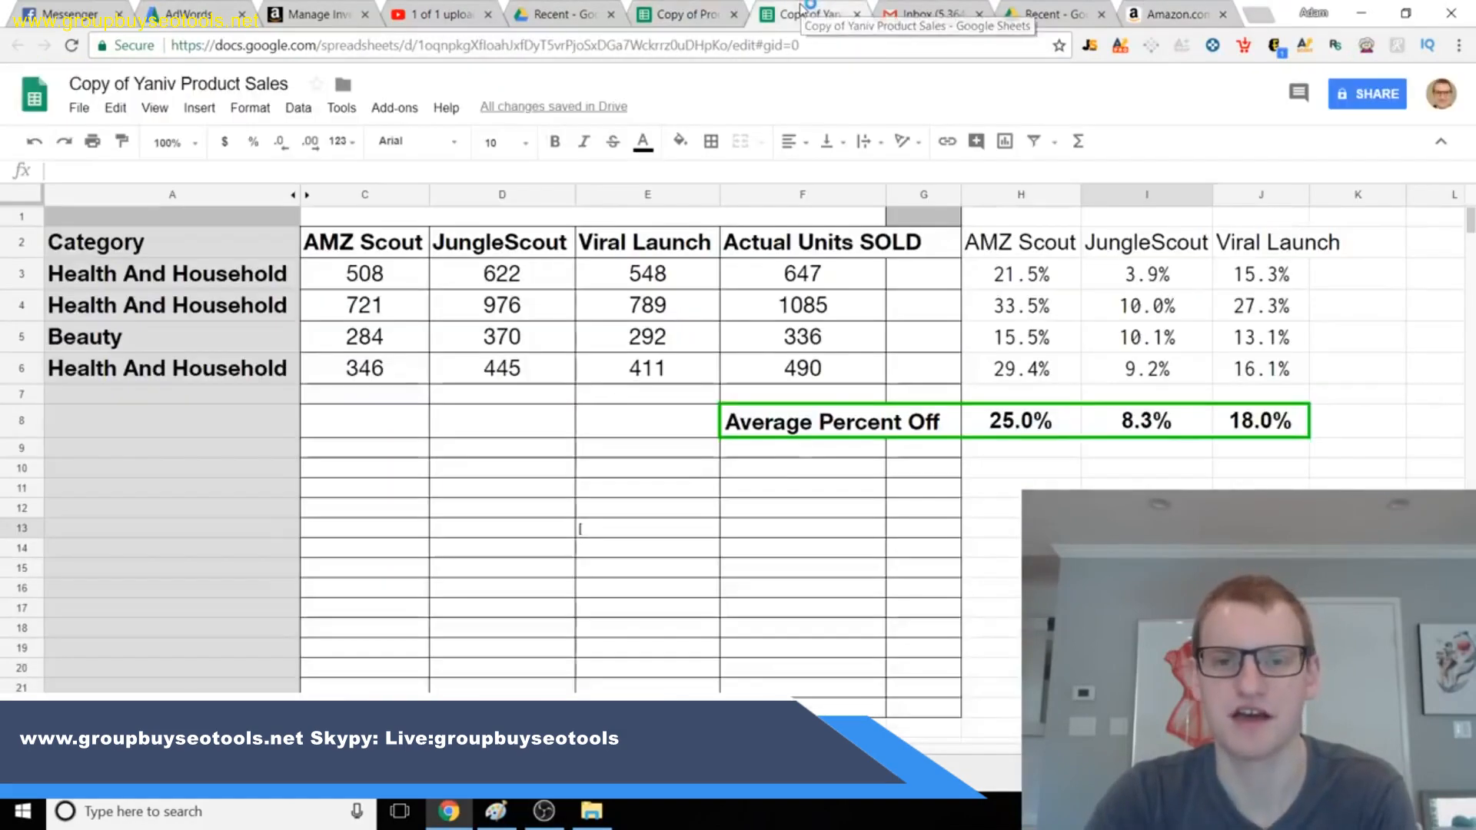
click(807, 14)
click(990, 565)
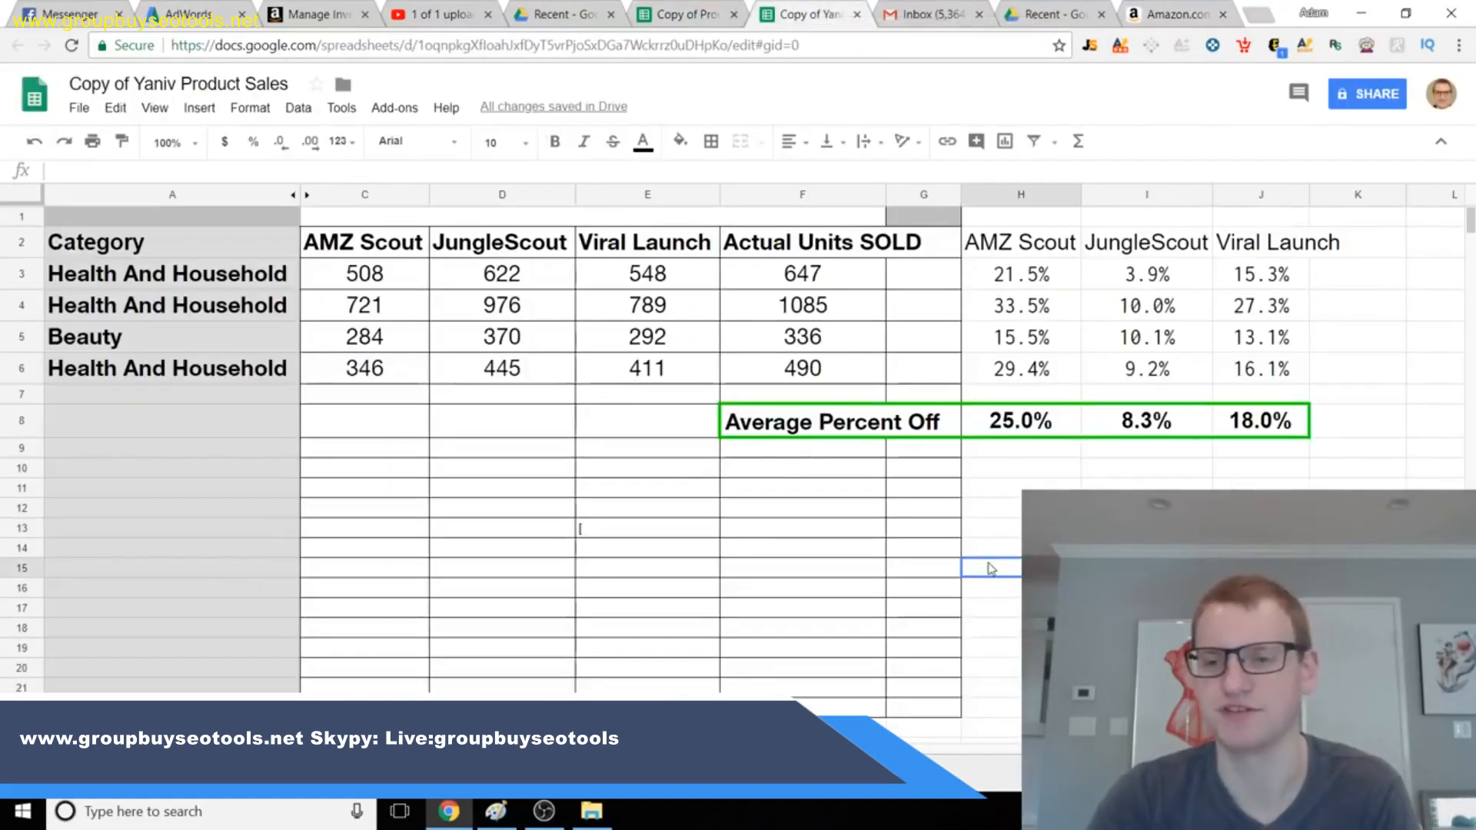